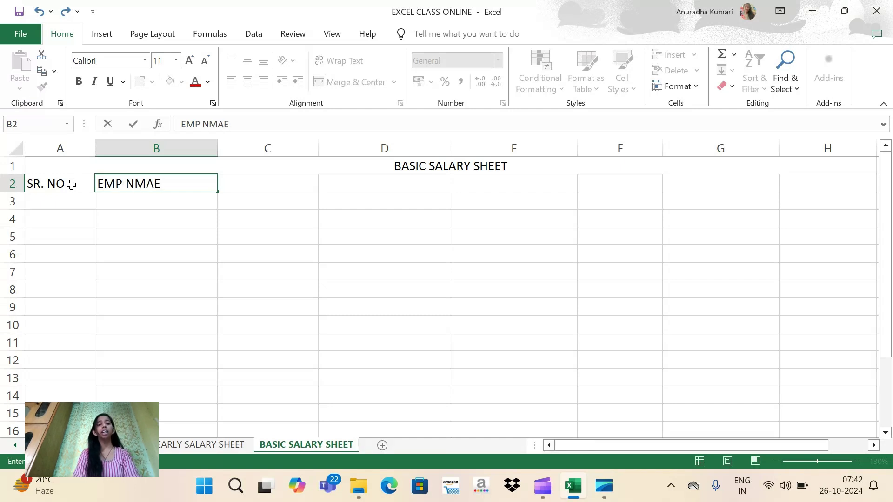
# Step: Correct the misspelled header in B2 to EMP NAME
pyautogui.press('BackSpace')
pyautogui.press('BackSpace')
pyautogui.press('BackSpace')
pyautogui.write('AME')
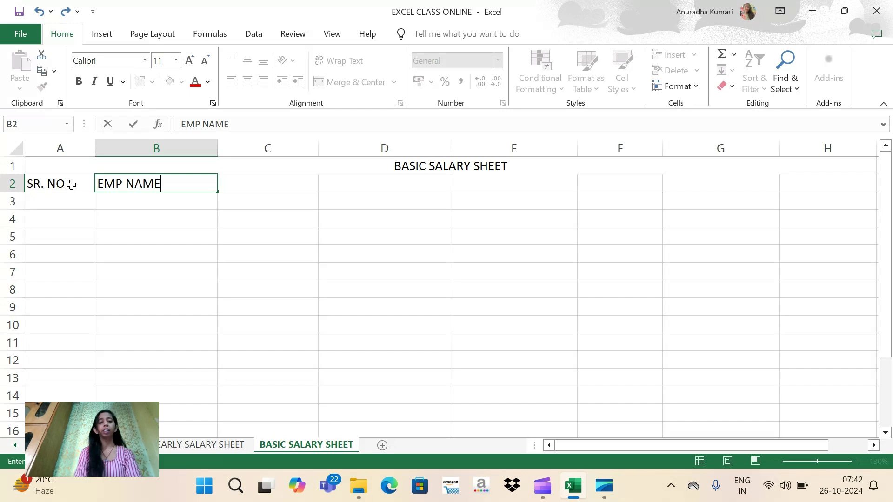
pyautogui.press('Tab')
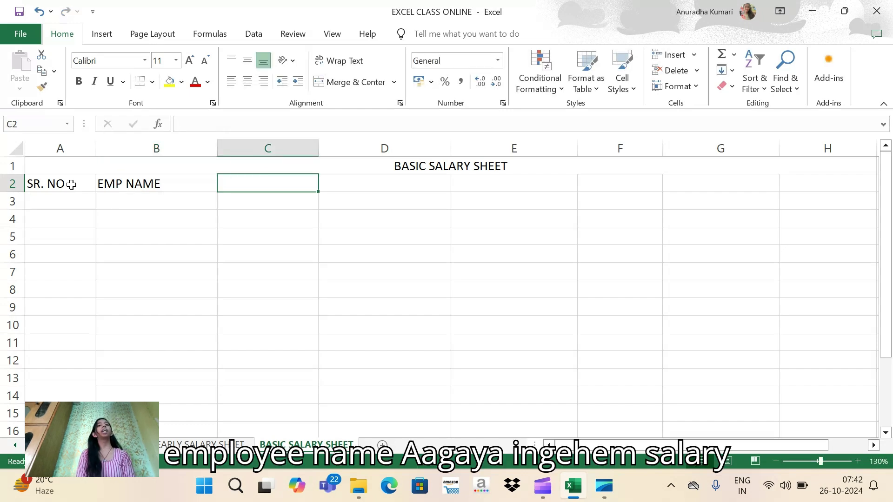
# Step: Enter SALARY as the column header in C2
pyautogui.write('SALRY')
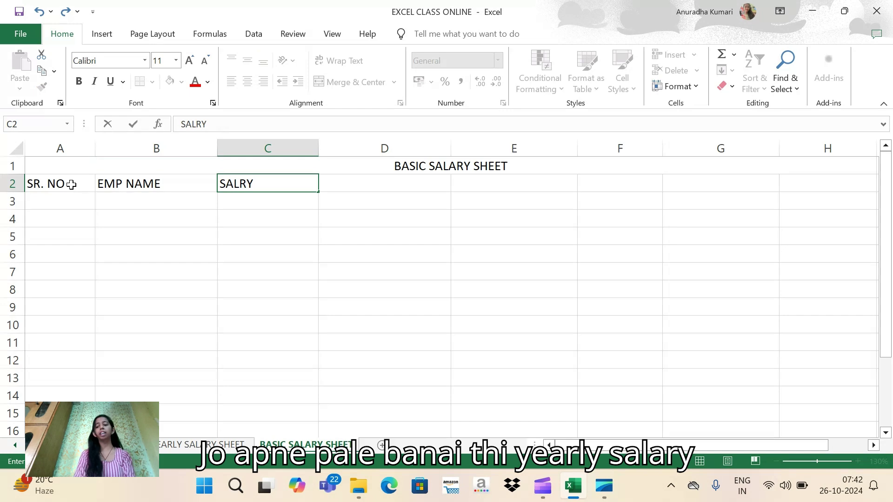
pyautogui.press('BackSpace')
pyautogui.press('BackSpace')
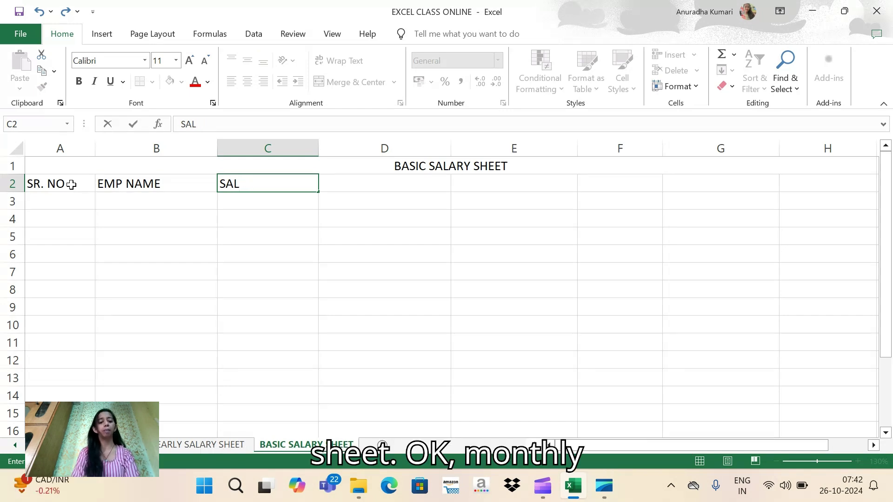
pyautogui.write('ARY')
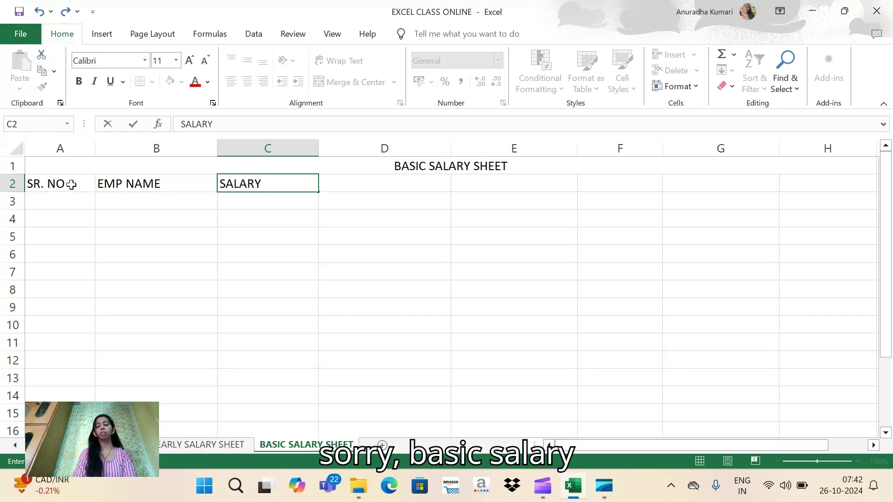
pyautogui.press('Tab')
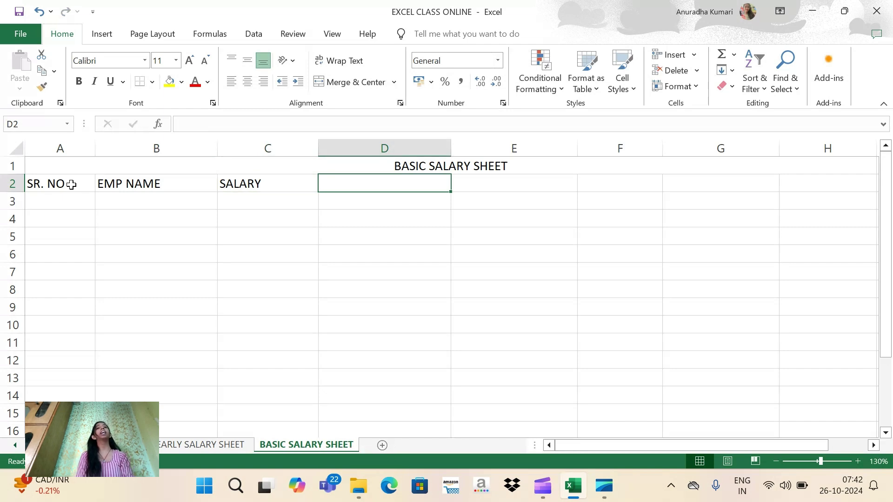
# Step: Enter the column headers TA, DA and TOTAL in cells D2 to F2
pyautogui.write('TA')
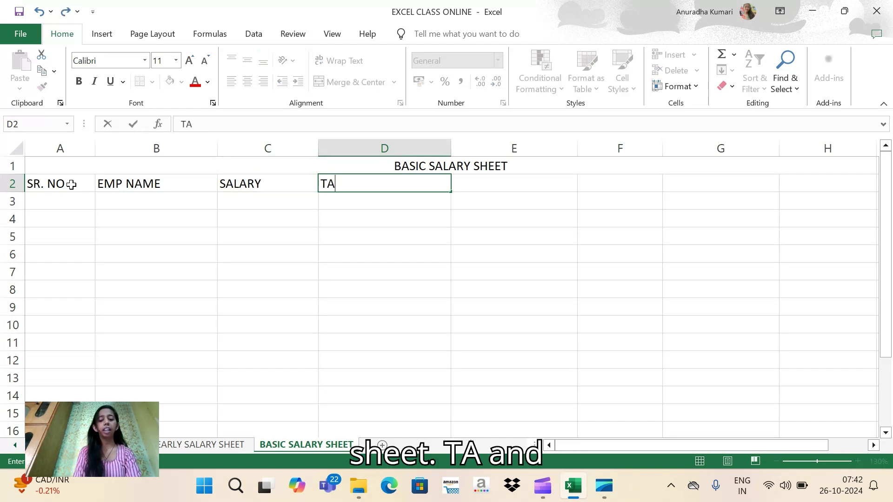
pyautogui.press('Tab')
pyautogui.write('DA')
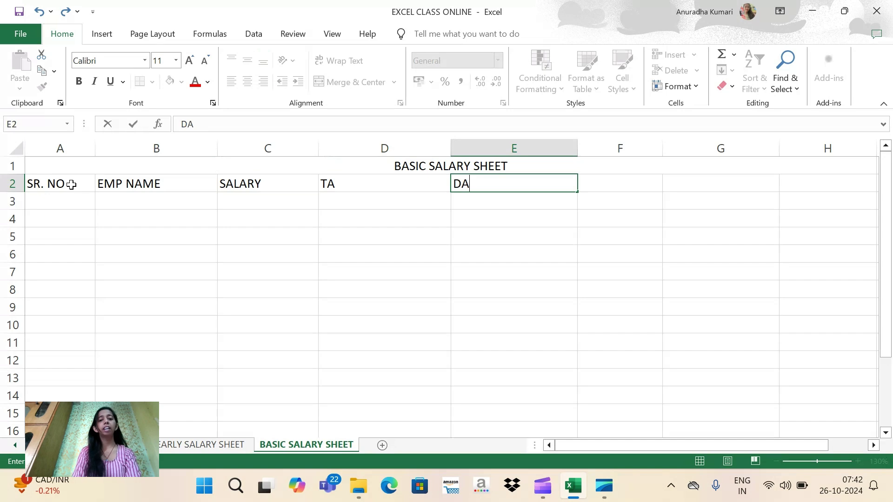
pyautogui.press('Tab')
pyautogui.write('TOTAL')
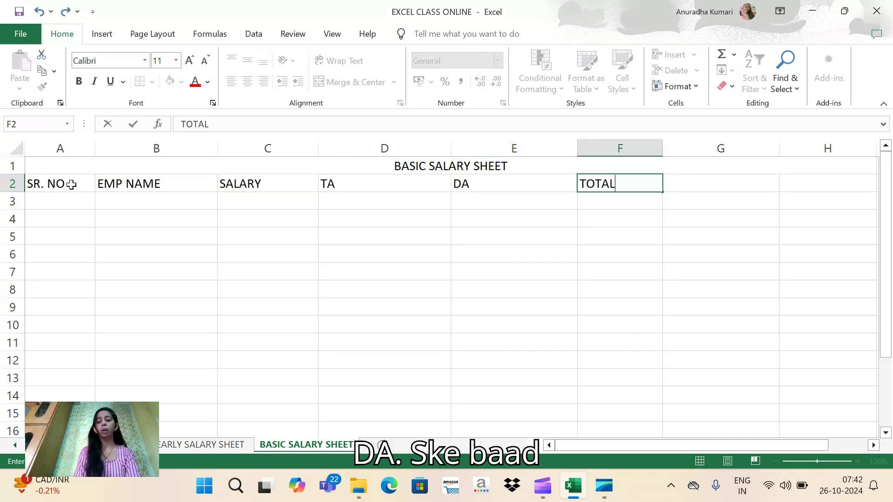
pyautogui.press('Tab')
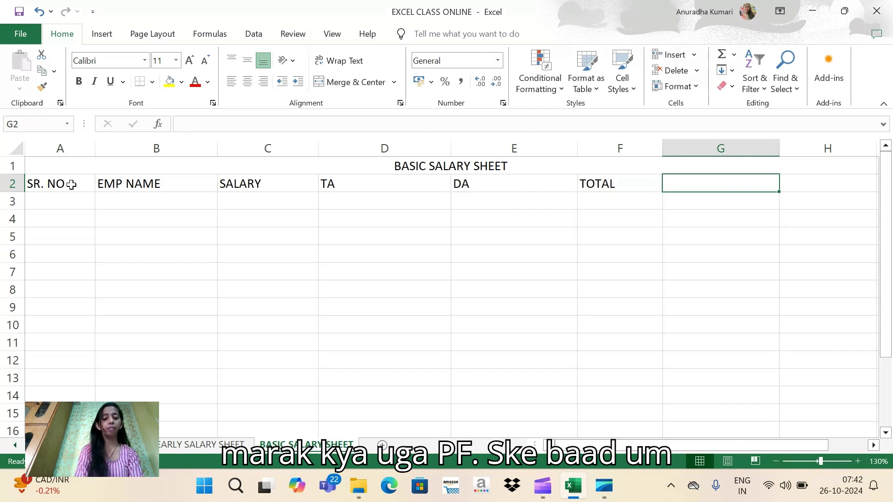
# Step: Enter PF in G2 and NET TOTAL in H2 as the last column headers
pyautogui.write('PF')
pyautogui.press('Tab')
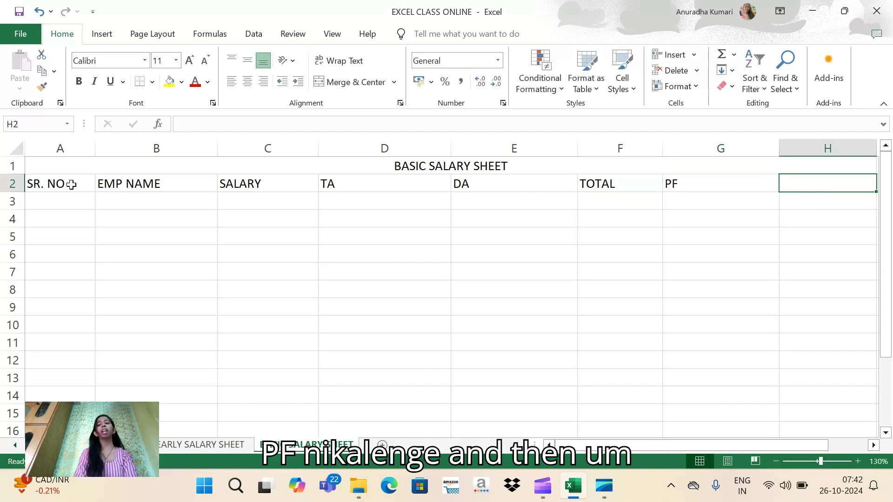
pyautogui.write('NET ')
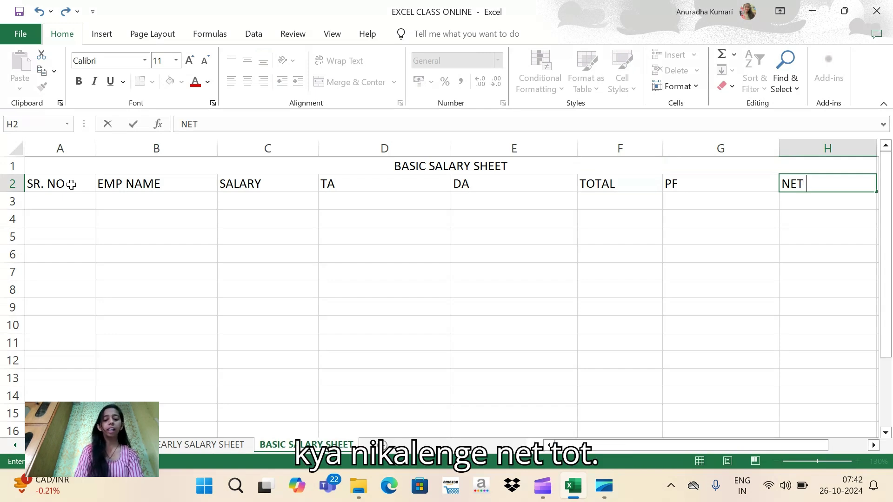
pyautogui.write('TO')
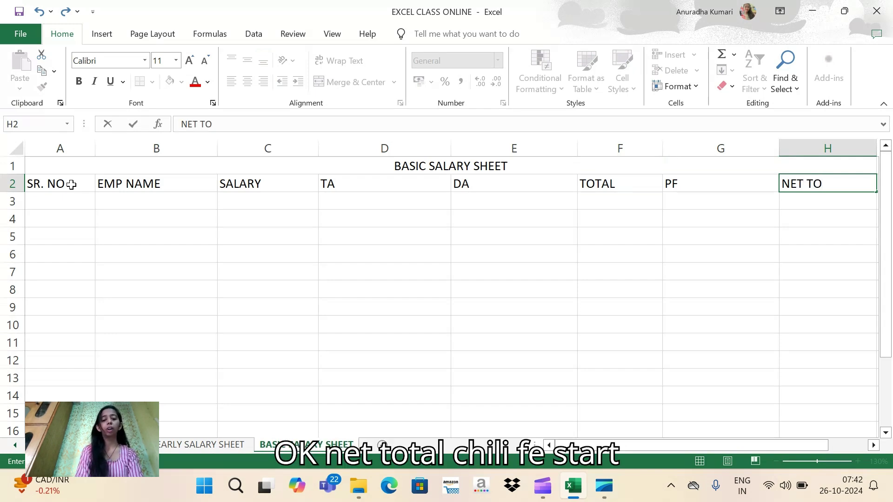
pyautogui.write('TAL')
pyautogui.press('Return')
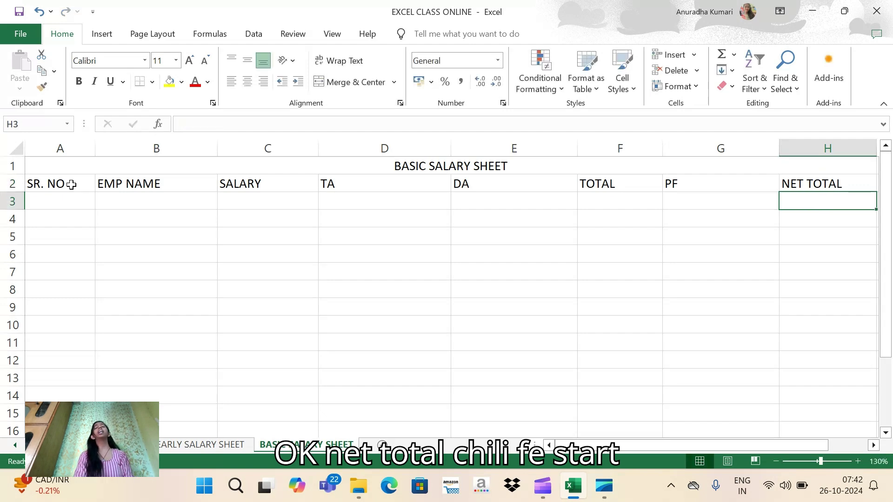
# Step: Number the rows 1 to 5 in the SR. NO column, cells A3 to A7
pyautogui.press('Left')
pyautogui.press('Left')
pyautogui.press('Left')
pyautogui.press('Left')
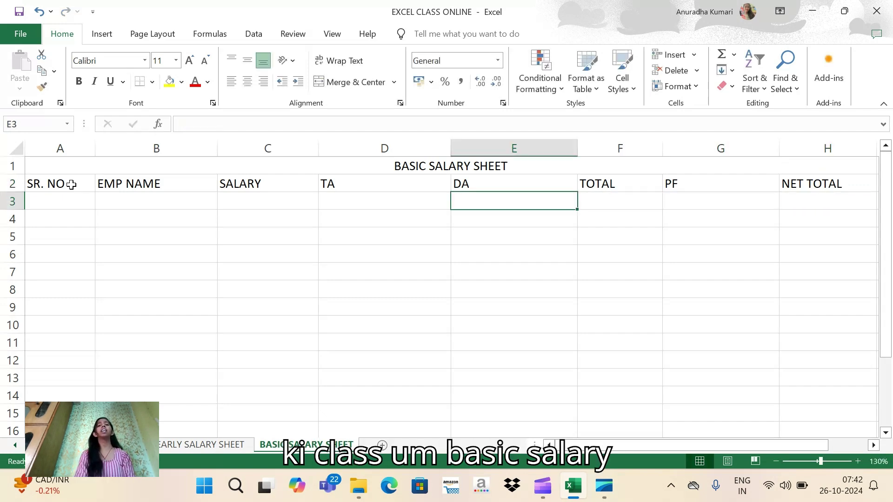
pyautogui.press('Left')
pyautogui.press('Left')
pyautogui.press('Left')
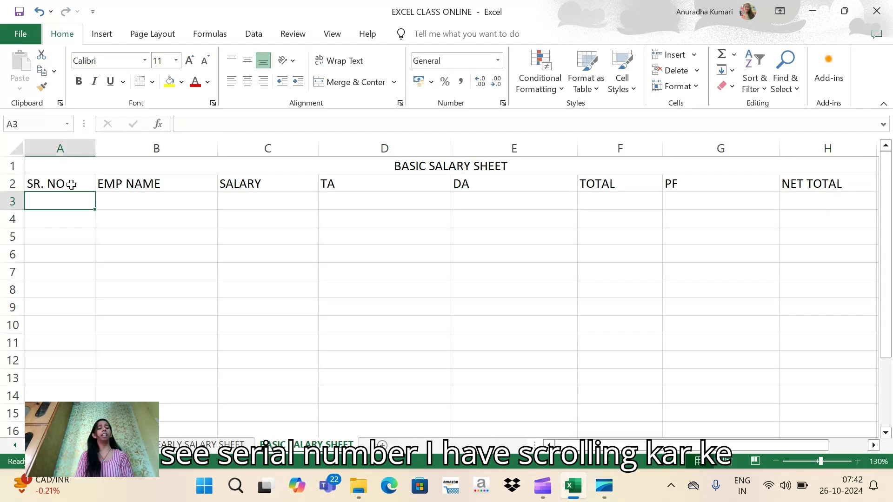
pyautogui.write('1')
pyautogui.press('Return')
pyautogui.write('2')
pyautogui.press('Return')
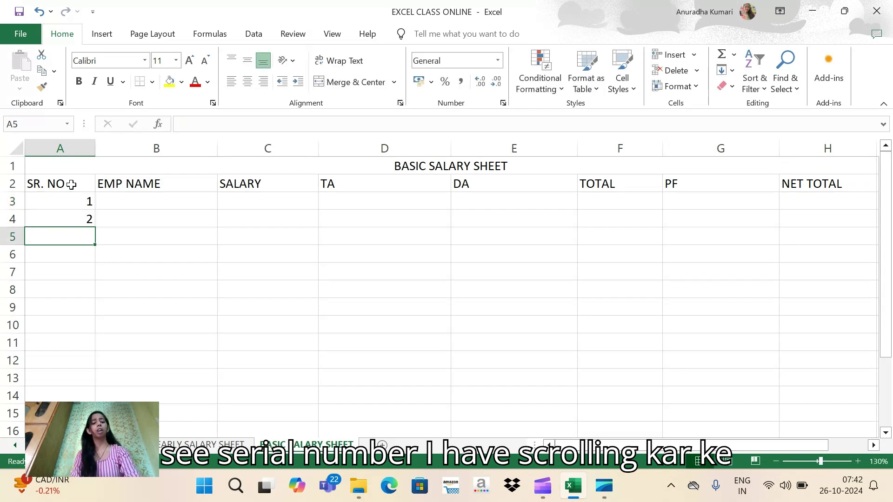
pyautogui.write('3')
pyautogui.press('Return')
pyautogui.write('4')
pyautogui.press('Return')
pyautogui.write('5')
pyautogui.press('Right')
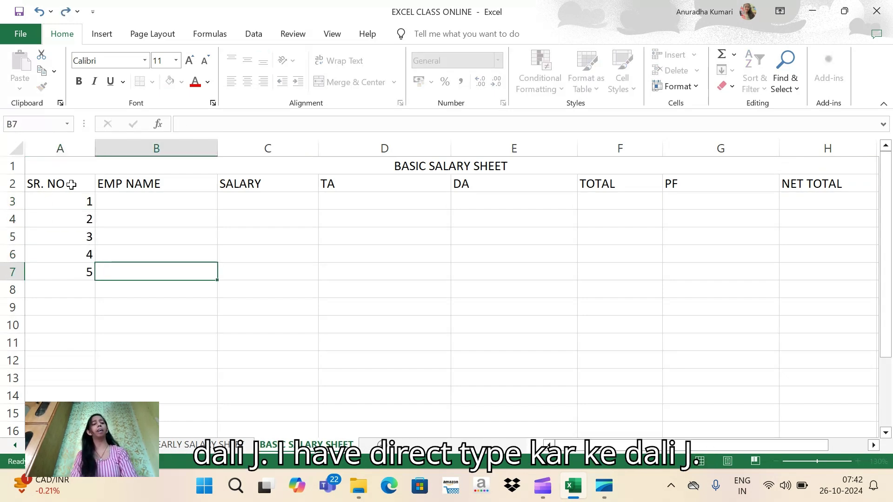
# Step: Try to enter an employee name in B3 and fill the list of names from it
pyautogui.press('Up')
pyautogui.press('Up')
pyautogui.press('Up')
pyautogui.press('Up')
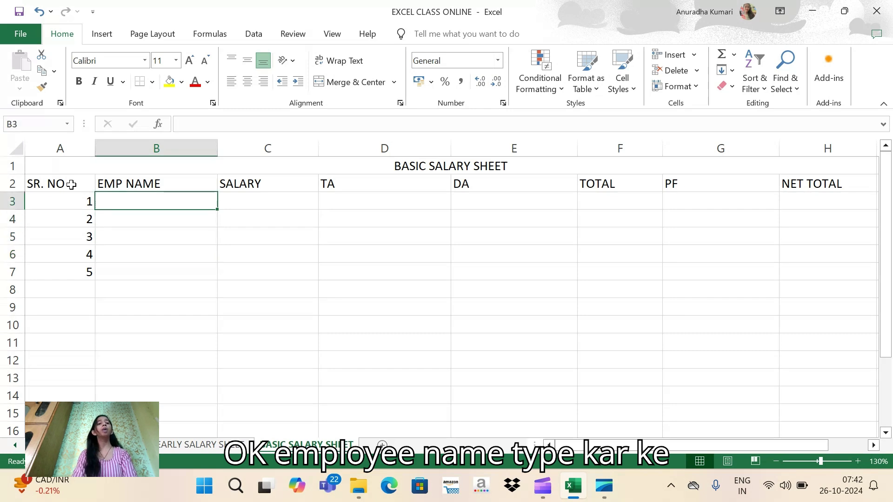
pyautogui.write('AN')
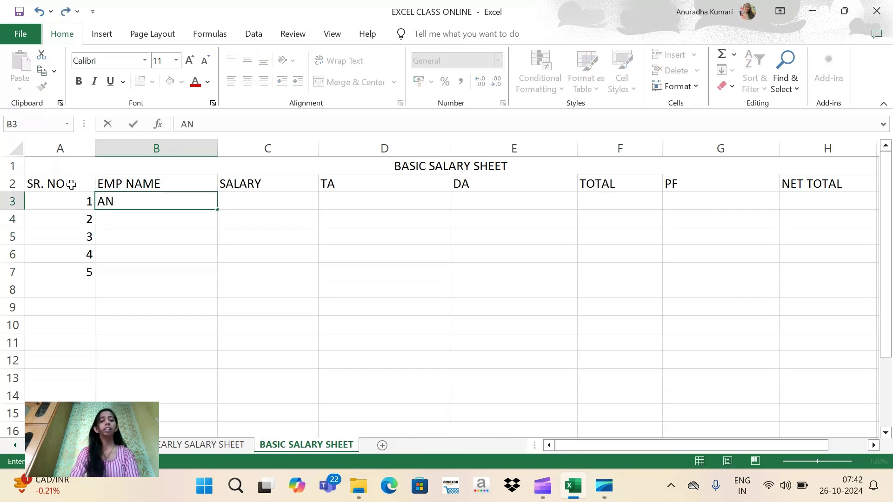
pyautogui.press('BackSpace')
pyautogui.press('BackSpace')
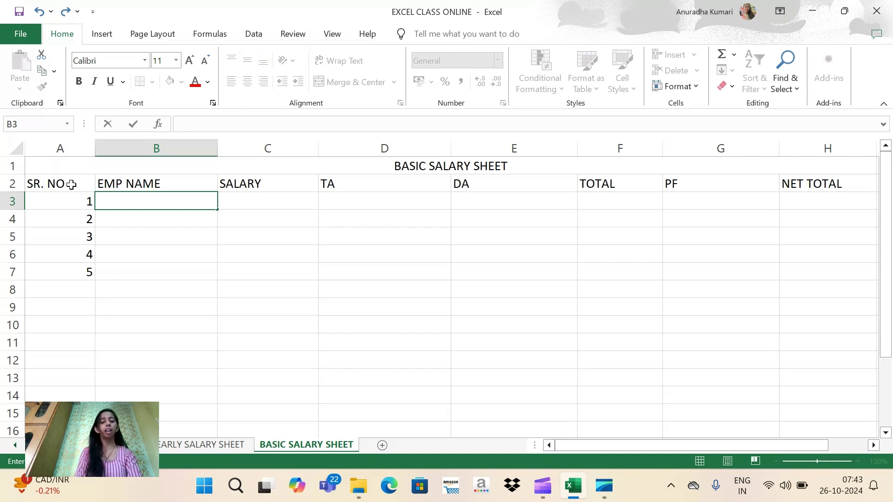
pyautogui.write('DA')
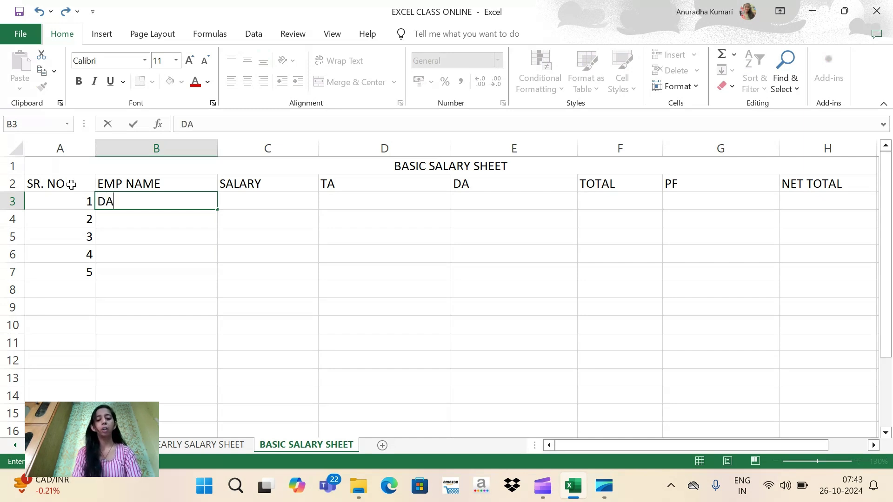
pyautogui.write('YALU')
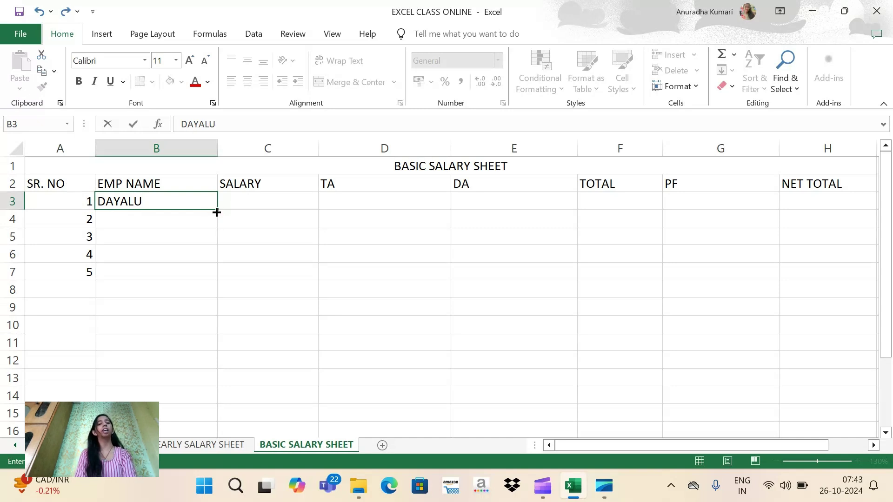
pyautogui.moveTo(216, 212)
pyautogui.mouseDown()
pyautogui.moveTo(214, 276)
pyautogui.moveTo(204, 208)
pyautogui.mouseUp()
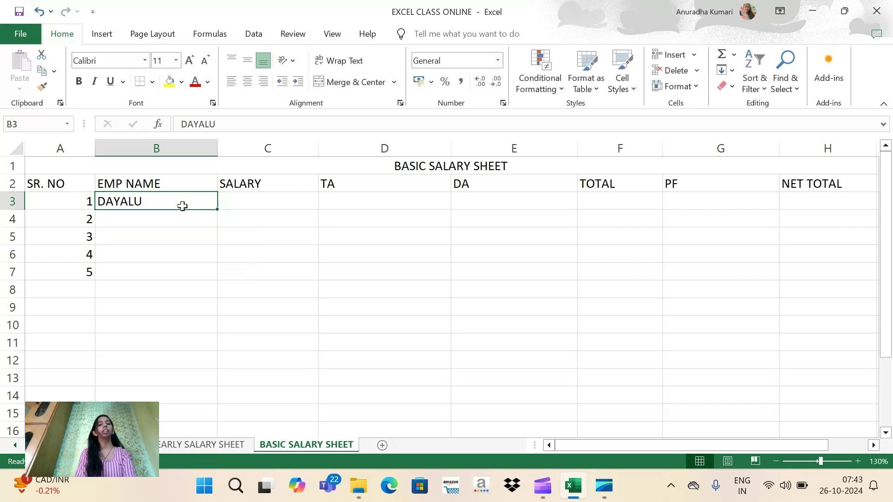
# Step: Replace the entry in B3 with another employee's first name and autofill the employee names down to B7
pyautogui.doubleClick(173, 202)
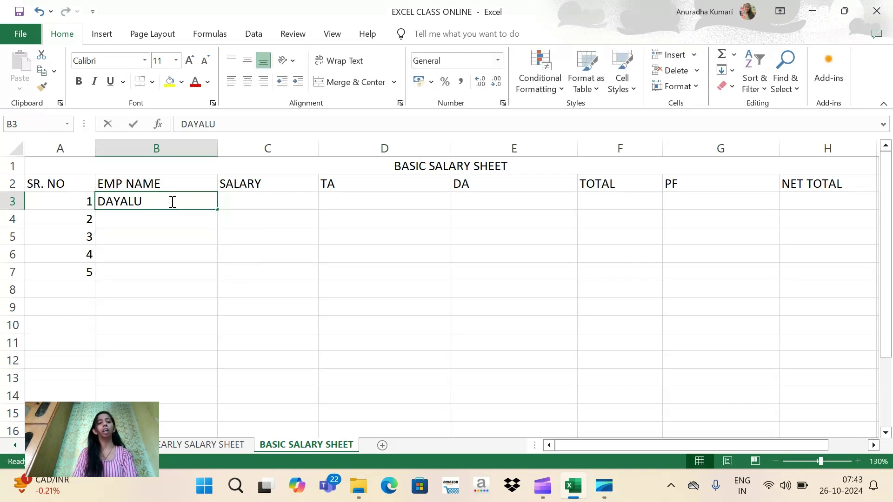
pyautogui.press('BackSpace')
pyautogui.press('BackSpace')
pyautogui.press('BackSpace')
pyautogui.press('BackSpace')
pyautogui.press('BackSpace')
pyautogui.press('BackSpace')
pyautogui.write('RIHAN')
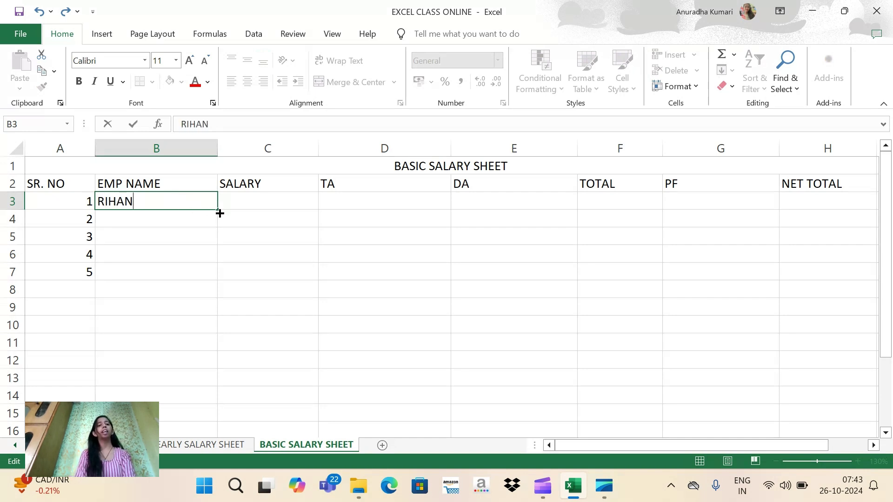
pyautogui.moveTo(218, 211); pyautogui.dragTo(218, 282)
pyautogui.click(367, 238)
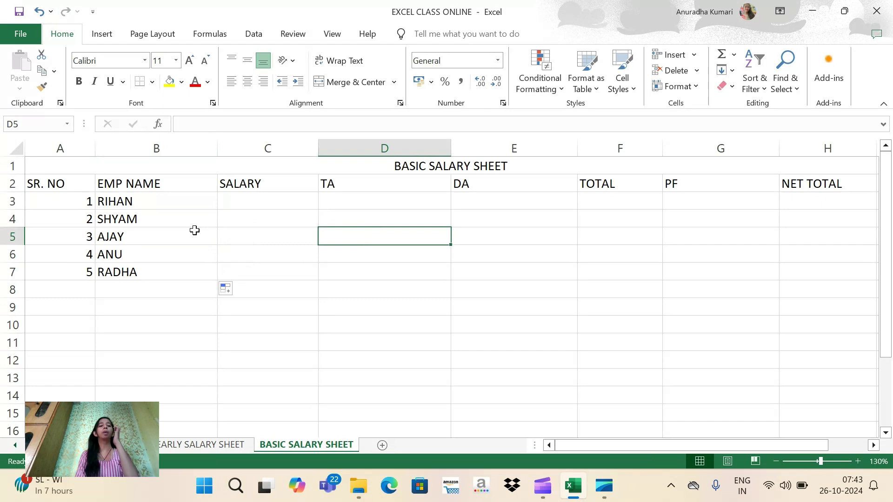
# Step: Enter a salary of 35455 for the first employee in C3
pyautogui.click(224, 202)
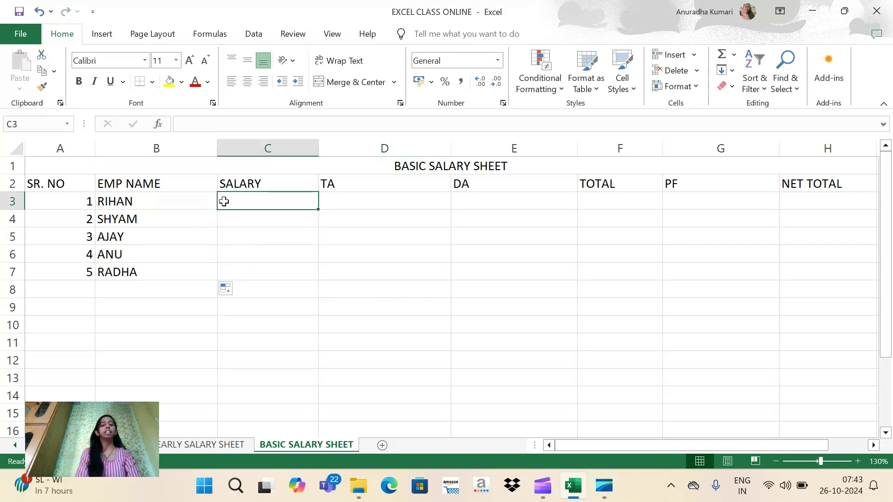
pyautogui.write('3545545')
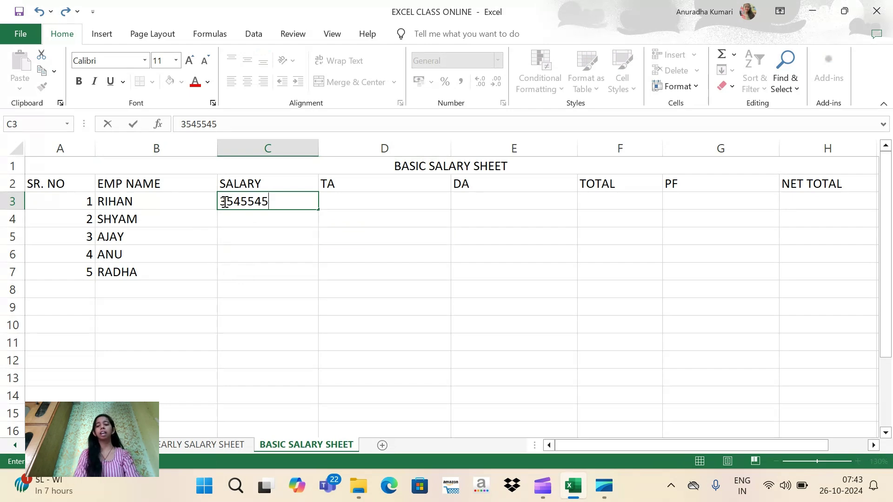
pyautogui.press('BackSpace')
pyautogui.press('BackSpace')
pyautogui.press('Tab')
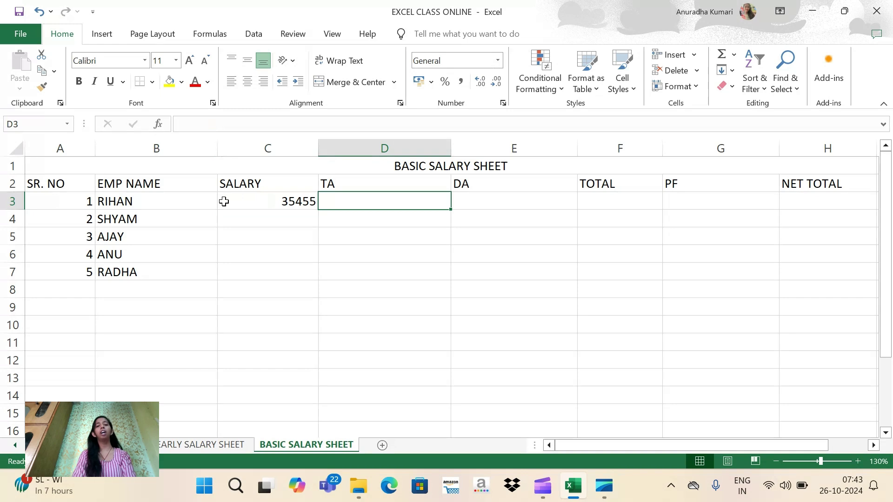
pyautogui.press('Right')
pyautogui.press('Right')
pyautogui.press('Right')
pyautogui.press('Right')
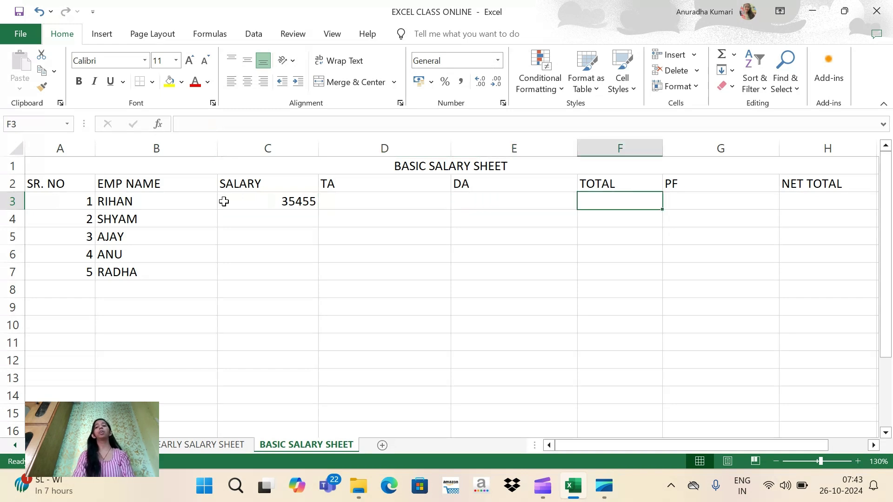
pyautogui.press('Left')
pyautogui.press('Left')
pyautogui.press('Left')
pyautogui.press('Left')
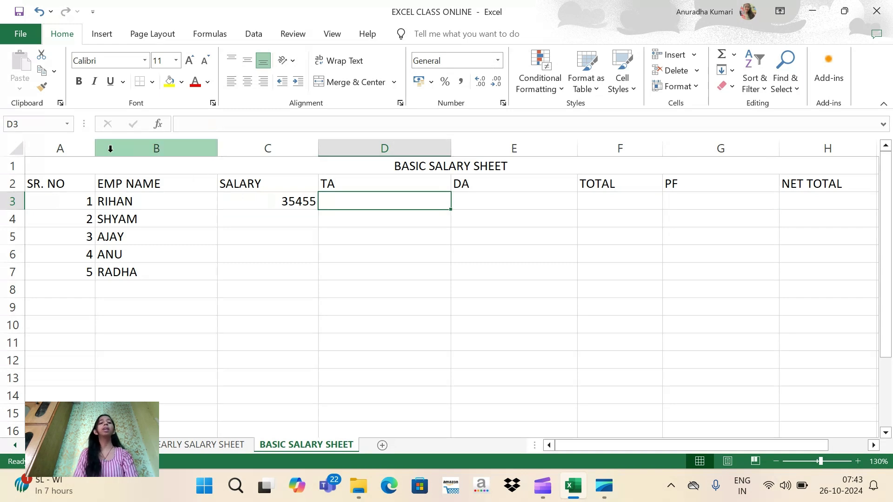
pyautogui.click(34, 185)
pyautogui.moveTo(34, 184); pyautogui.dragTo(267, 271)
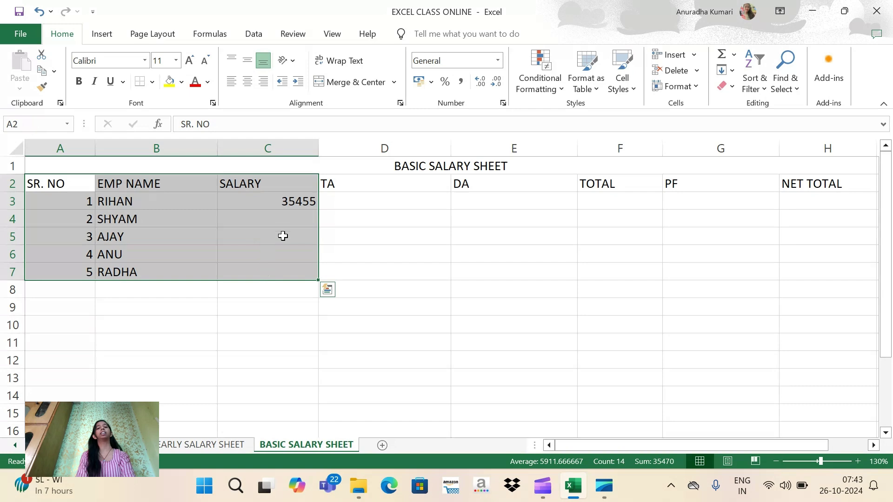
# Step: Enter the salaries 7667, 7678, 7687 and 68778 for the remaining employees in C4 to C7
pyautogui.click(284, 220)
pyautogui.write('7667')
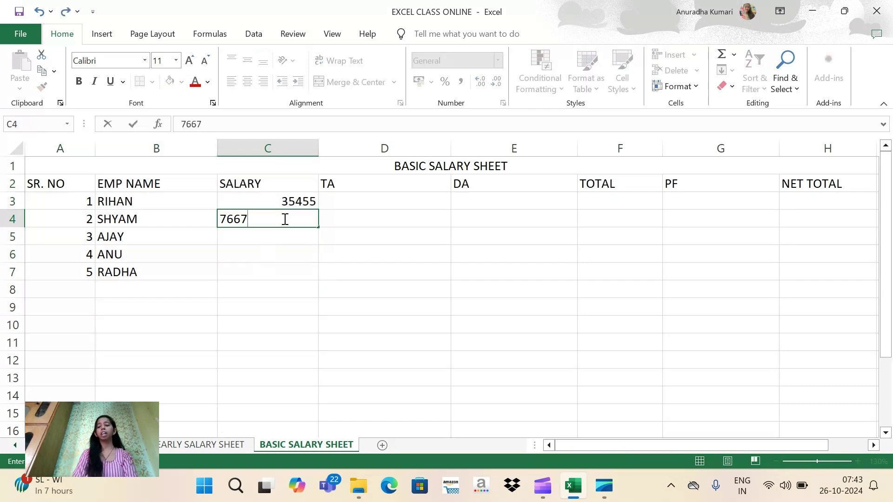
pyautogui.press('Return')
pyautogui.write('7678')
pyautogui.press('Return')
pyautogui.write('7687')
pyautogui.press('Return')
pyautogui.write('T87')
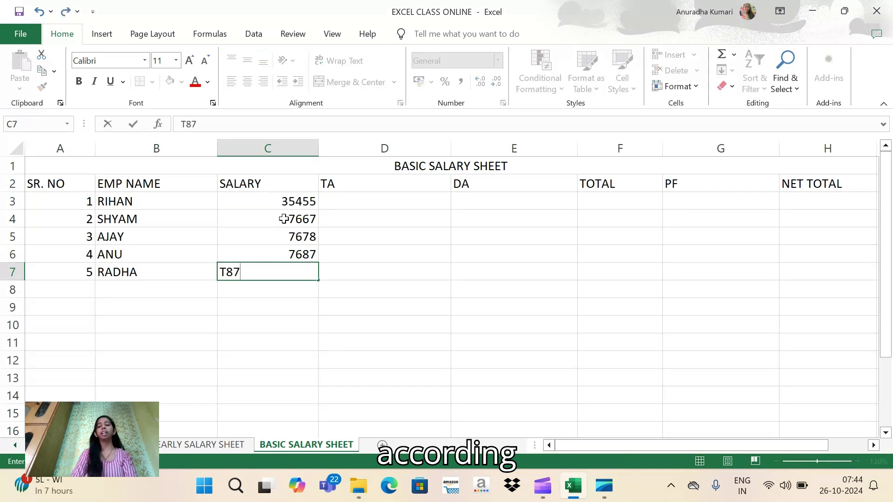
pyautogui.press('BackSpace')
pyautogui.press('BackSpace')
pyautogui.press('BackSpace')
pyautogui.write('68778')
pyautogui.press('Right')
# Step: Review the TA, DA, TOTAL, PF and NET TOTAL columns along row 3
pyautogui.press('Right')
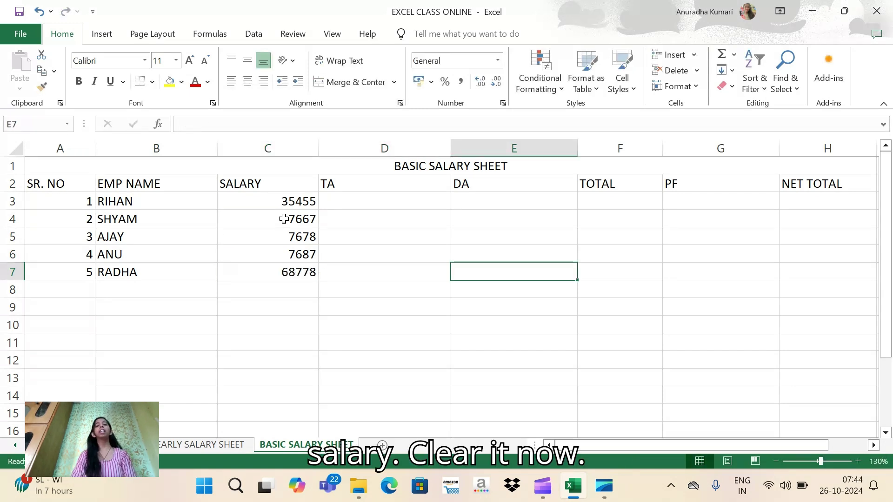
pyautogui.press('Left')
pyautogui.press('Up')
pyautogui.press('Up')
pyautogui.press('Up')
pyautogui.press('Up')
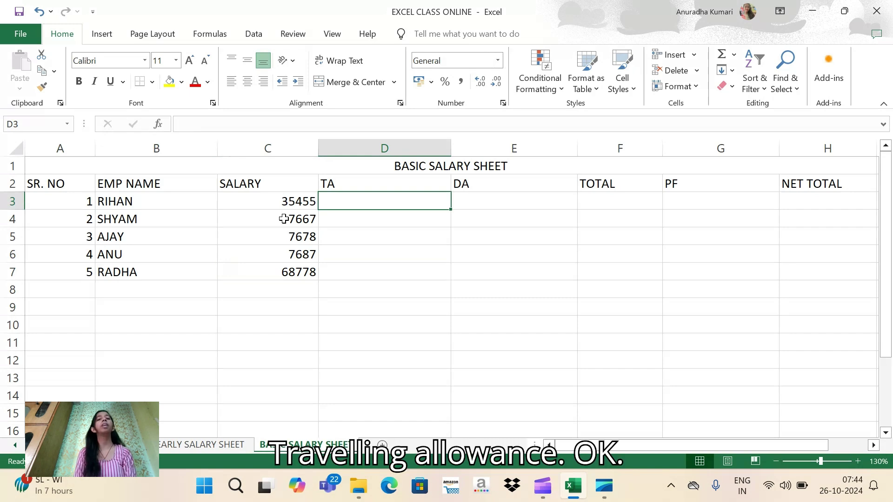
pyautogui.press('Right')
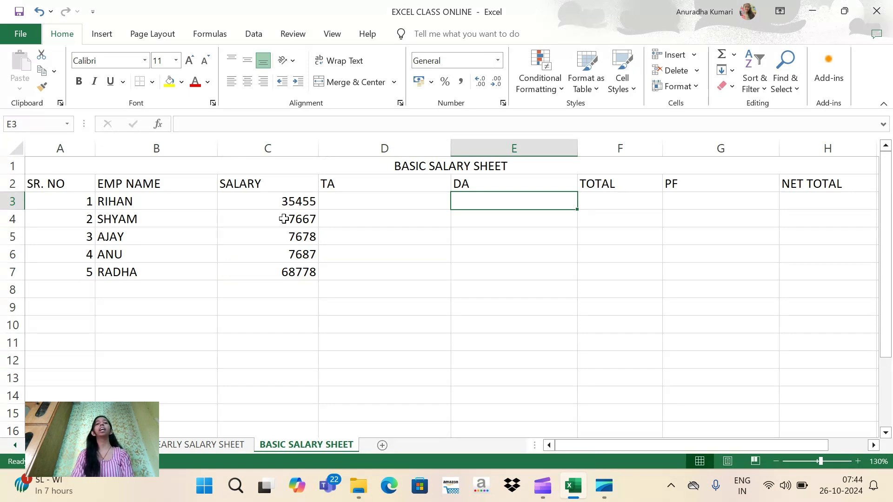
pyautogui.press('Right')
pyautogui.press('Right')
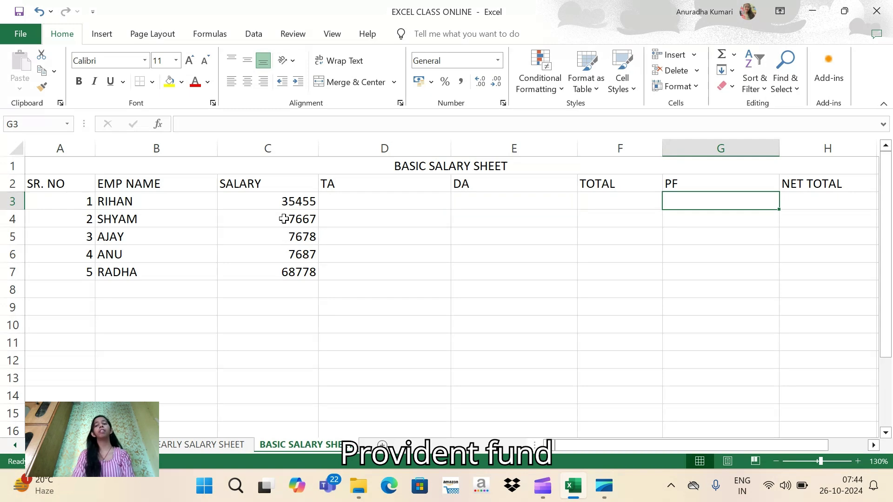
pyautogui.press('Right')
# Step: Calculate the first employee's TA in D3 with the formula =C3*5/100
pyautogui.press('Left')
pyautogui.press('Left')
pyautogui.press('Left')
pyautogui.press('Left')
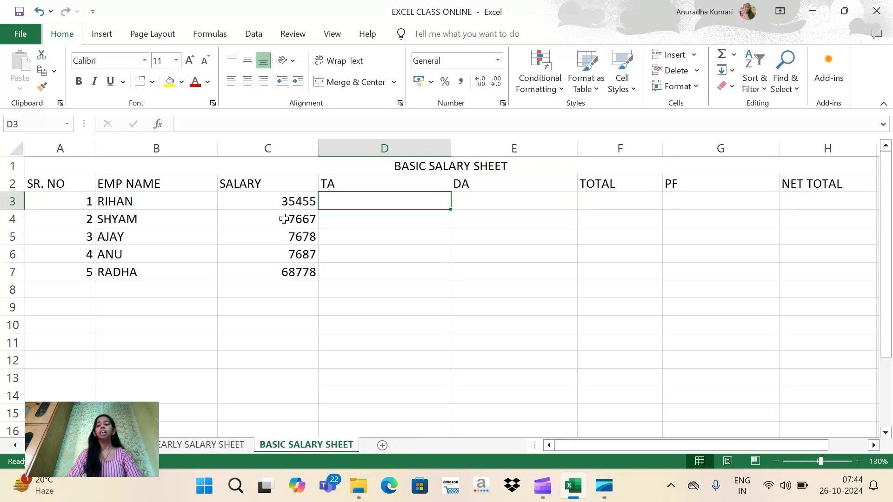
pyautogui.write('=')
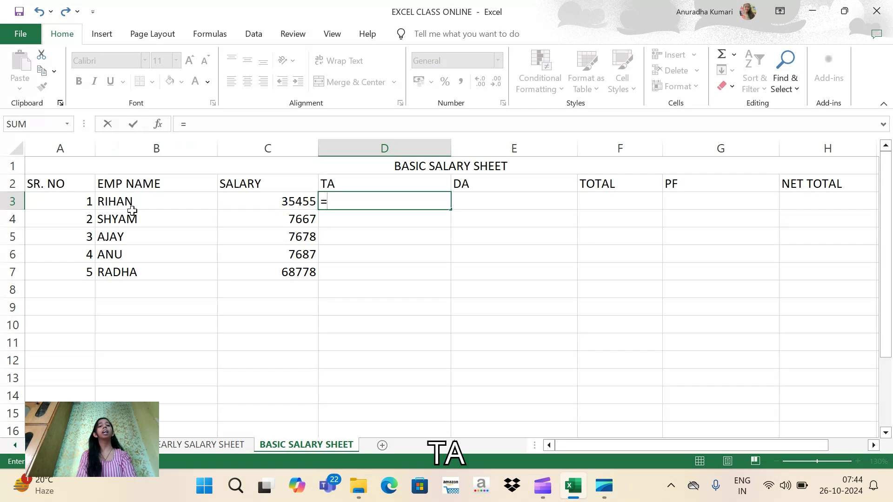
pyautogui.click(259, 202)
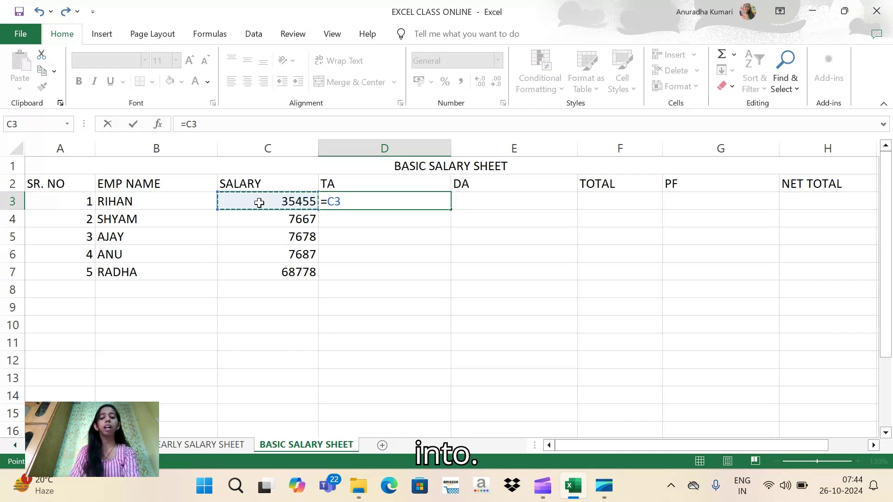
pyautogui.write('*')
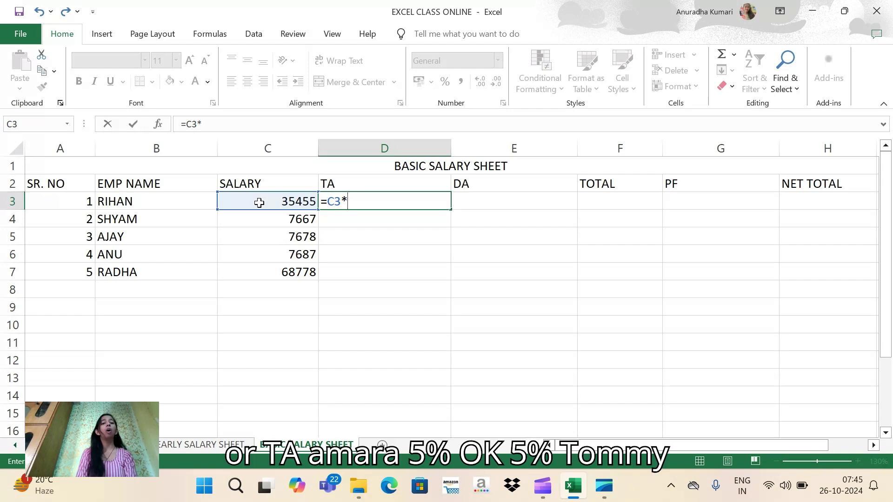
pyautogui.write('5')
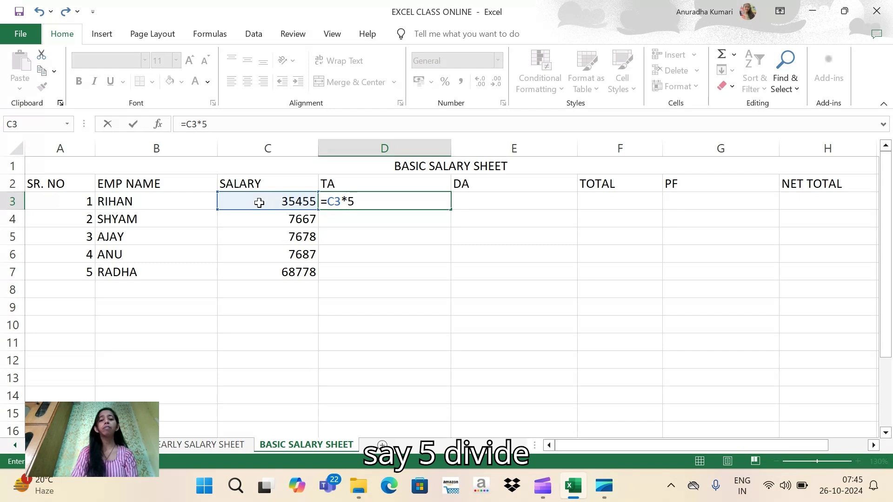
pyautogui.write('/100')
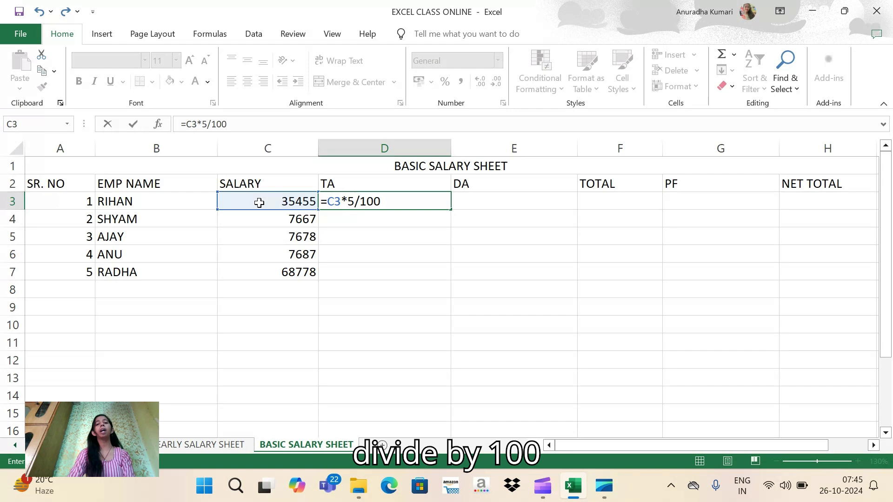
pyautogui.press('Return')
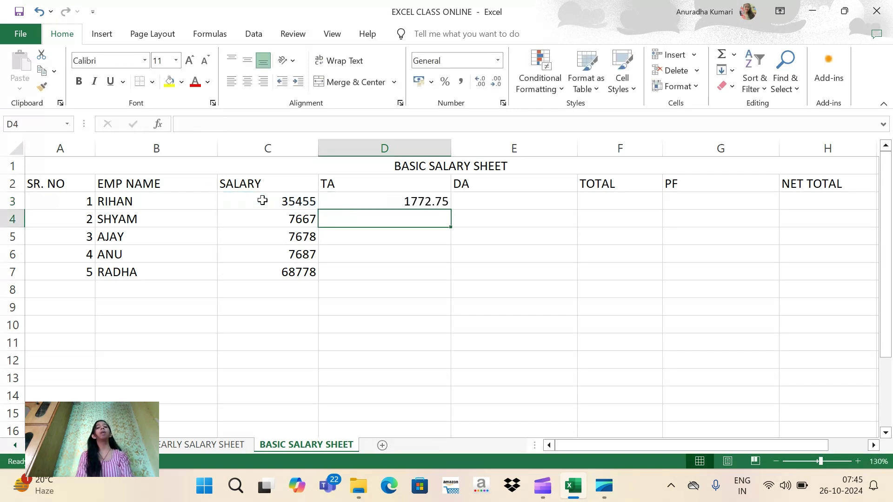
# Step: Change the TA formula in D3 to the percentage form =C3*5%
pyautogui.click(417, 201)
pyautogui.doubleClick(417, 202)
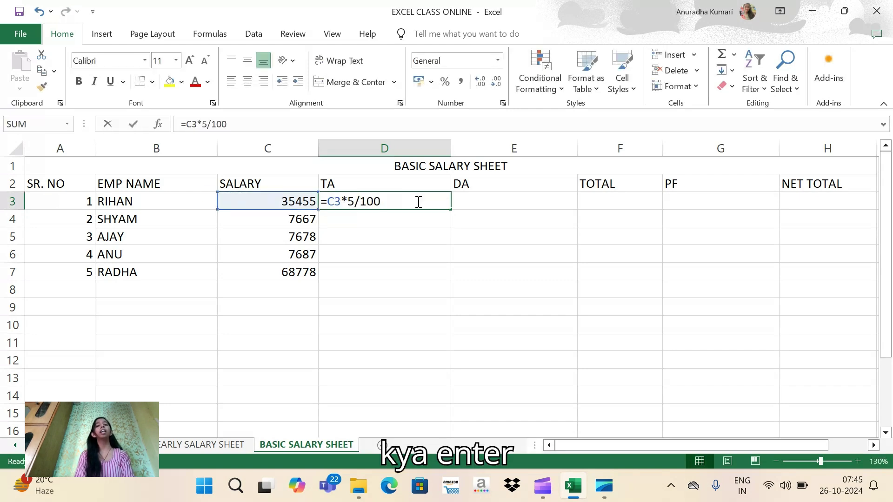
pyautogui.press('Left')
pyautogui.press('Delete')
pyautogui.press('BackSpace')
pyautogui.press('BackSpace')
pyautogui.press('BackSpace')
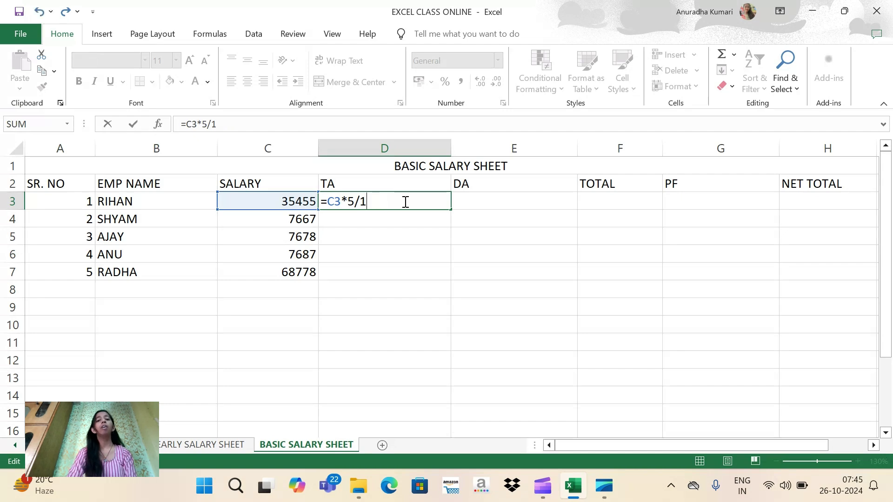
pyautogui.write('%')
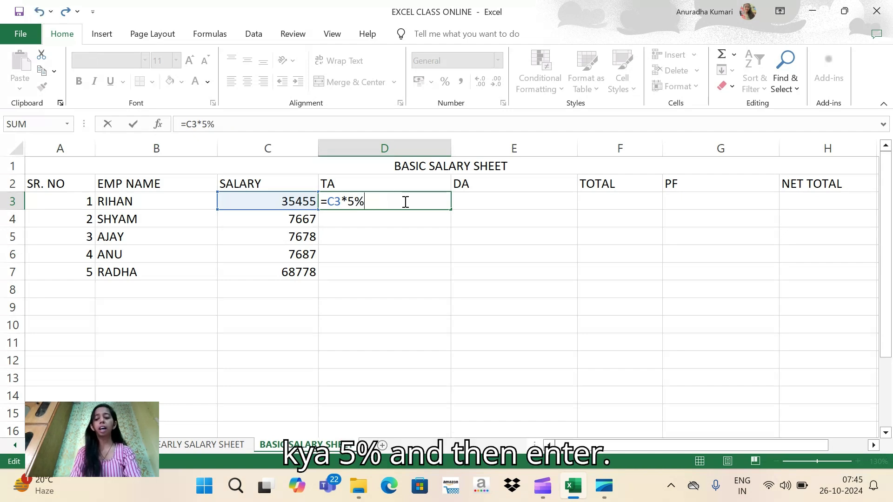
pyautogui.press('Return')
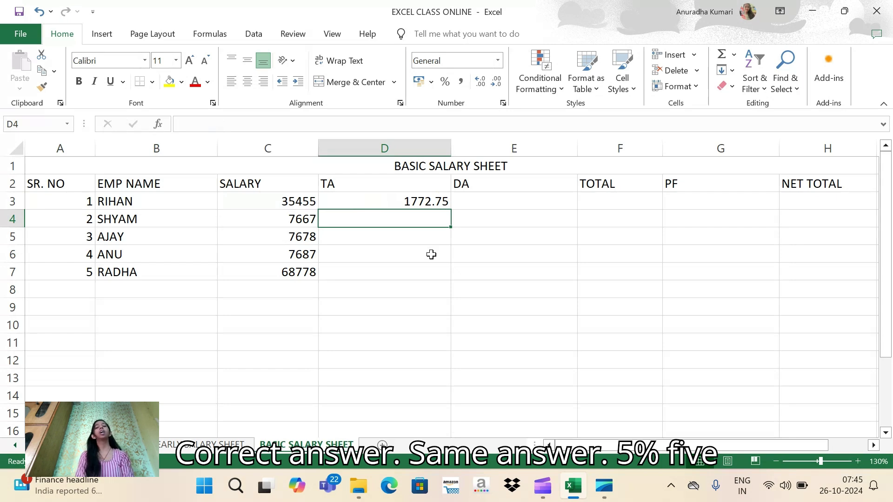
pyautogui.click(427, 201)
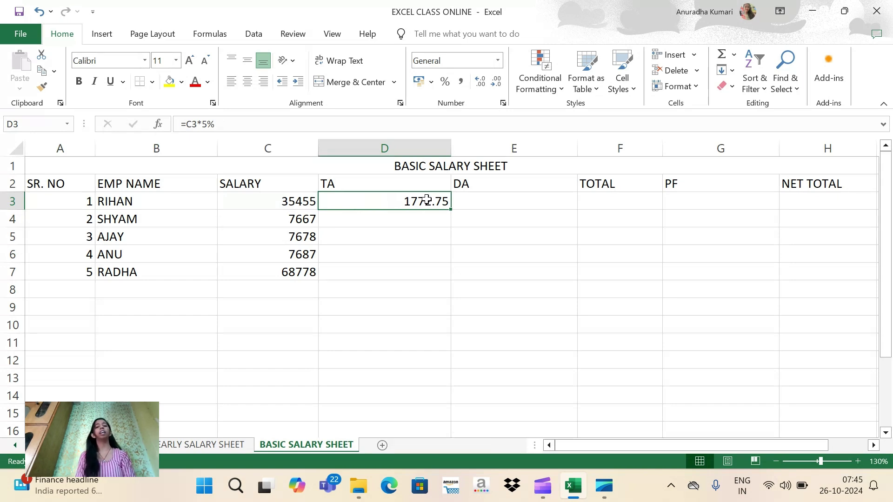
pyautogui.click(497, 202)
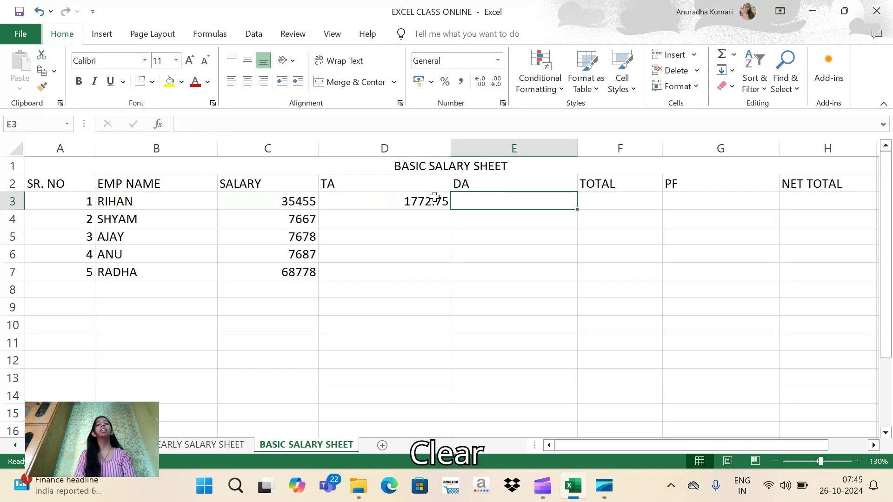
# Step: Add the rates to the allowance headers so that D2 reads TA 5% and E2 reads DA 6%
pyautogui.doubleClick(421, 188)
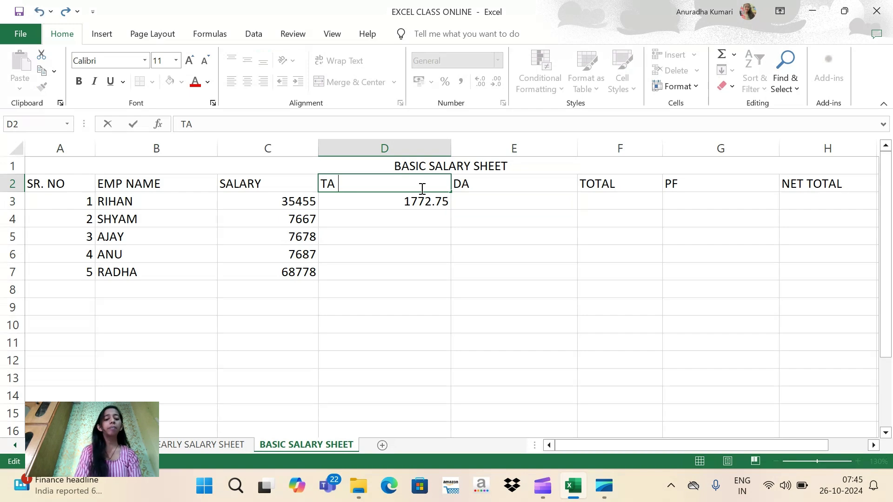
pyautogui.write('5&')
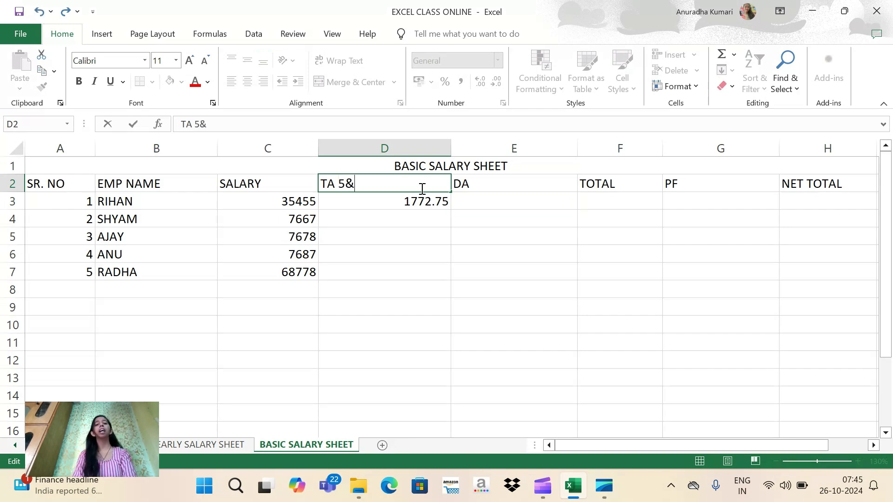
pyautogui.press('BackSpace')
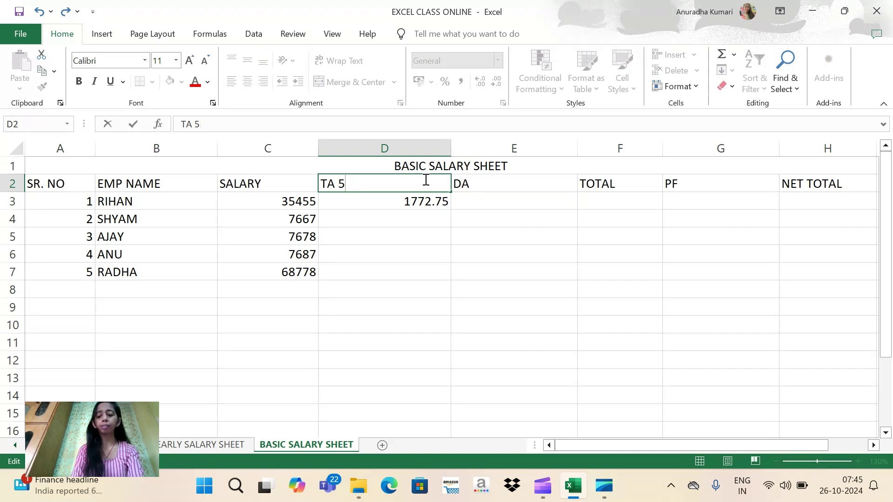
pyautogui.write('%')
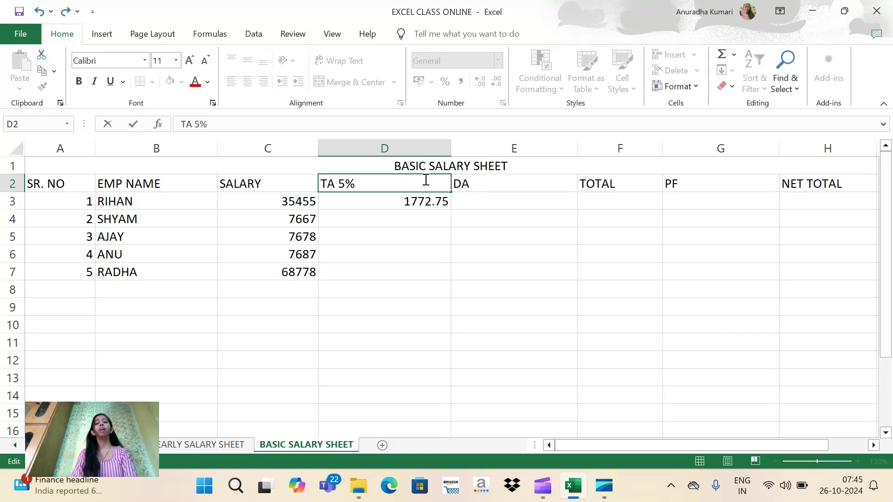
pyautogui.doubleClick(499, 177)
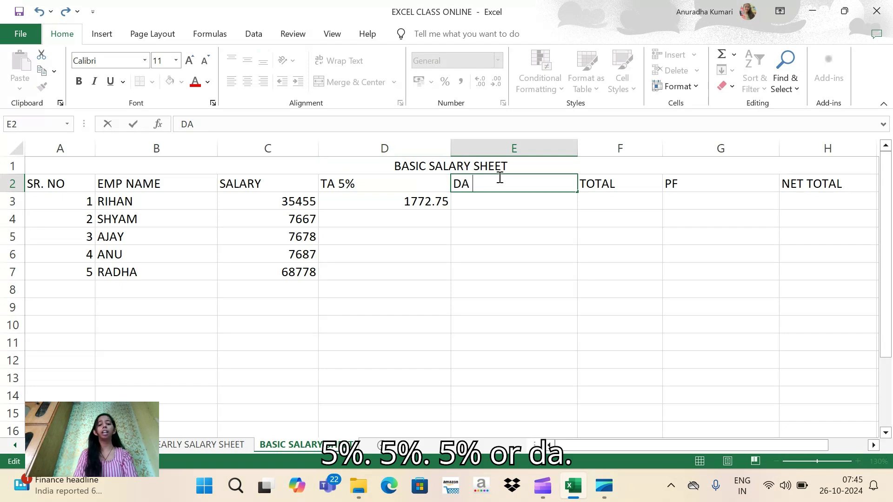
pyautogui.write('6%')
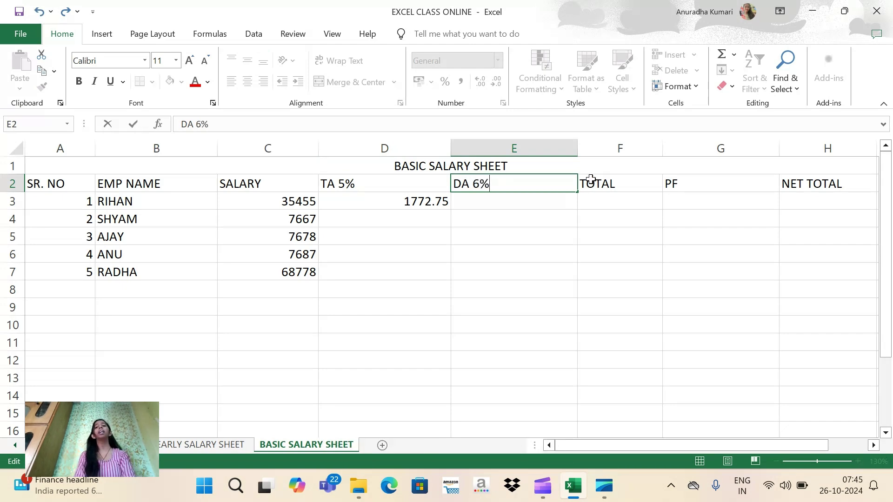
# Step: Add the rate to the provident fund header in G2 so that it reads PF 12%
pyautogui.click(635, 185)
pyautogui.click(700, 184)
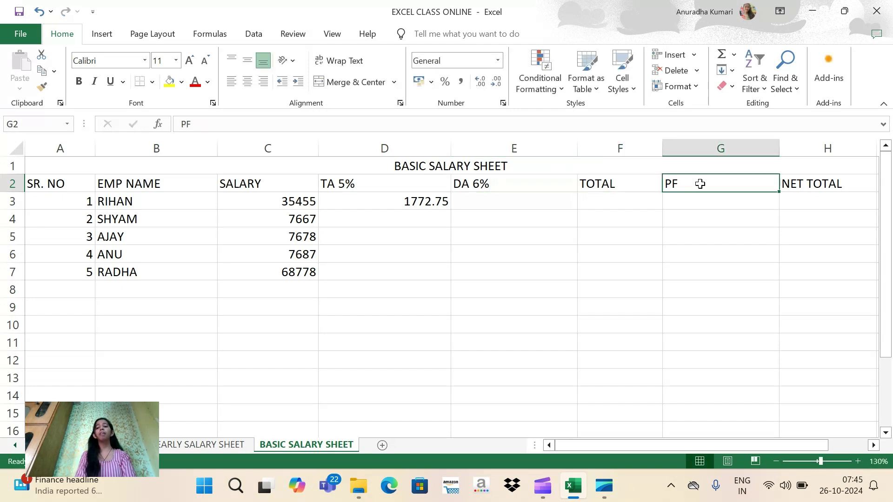
pyautogui.doubleClick(700, 184)
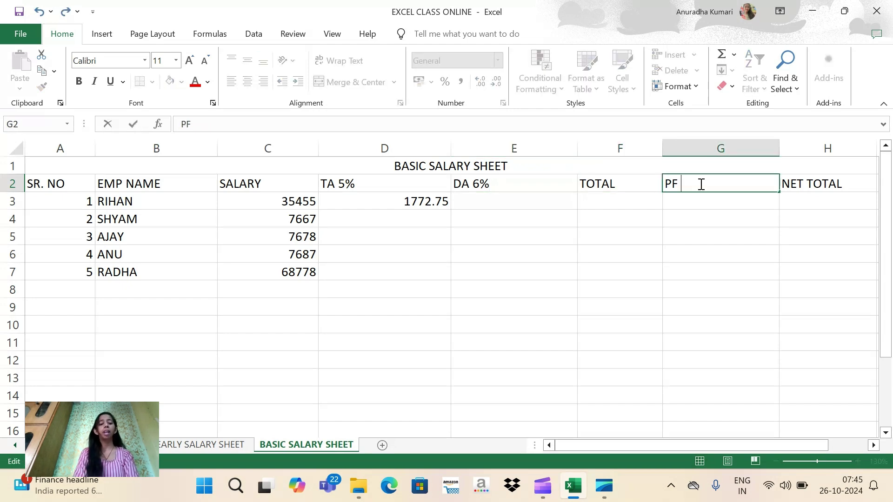
pyautogui.write('12%')
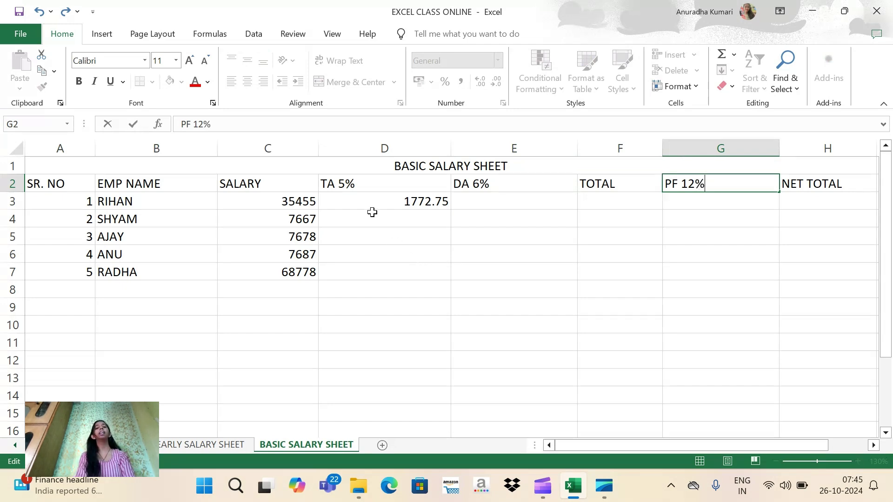
# Step: Calculate the first employee's DA in E3 with the formula =C3*6%
pyautogui.click(479, 202)
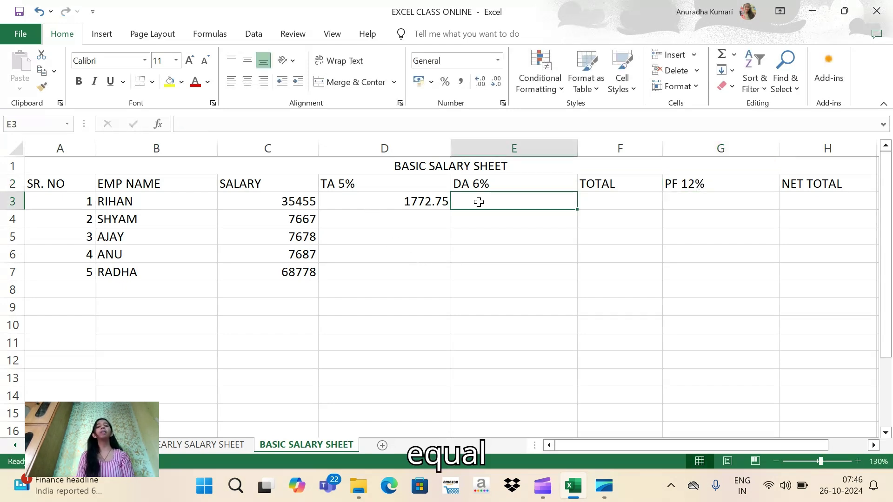
pyautogui.write('=')
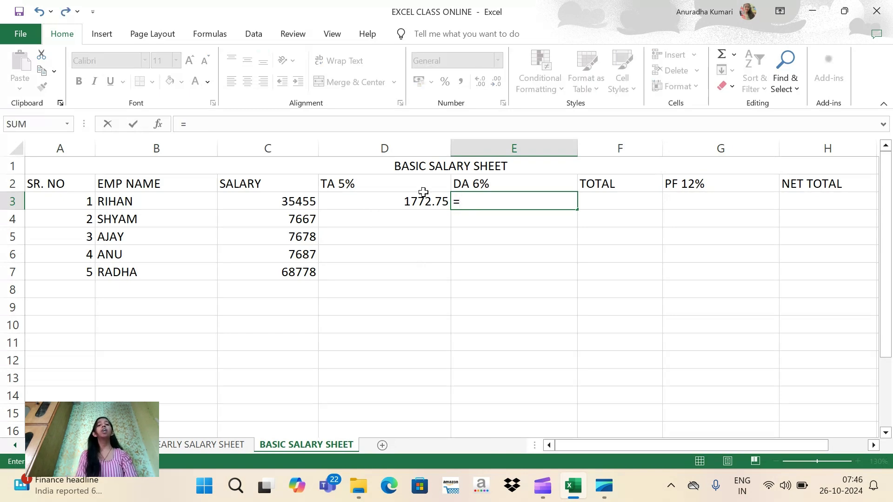
pyautogui.click(287, 200)
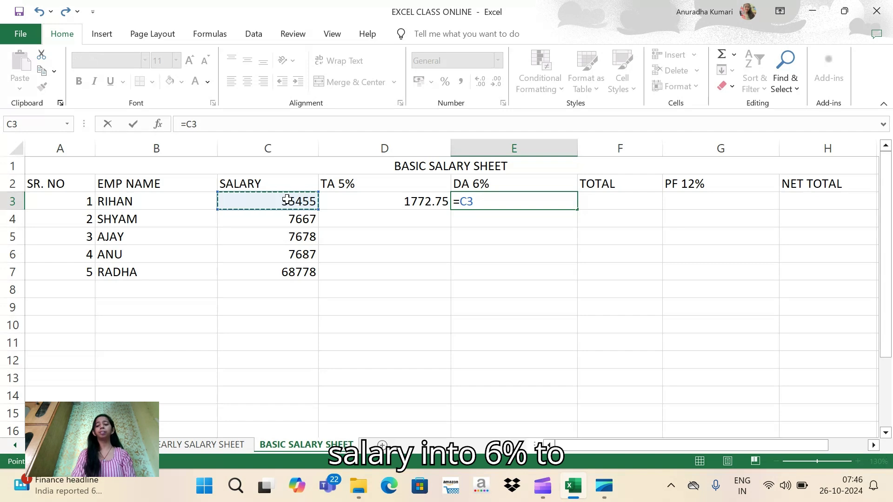
pyautogui.write('*')
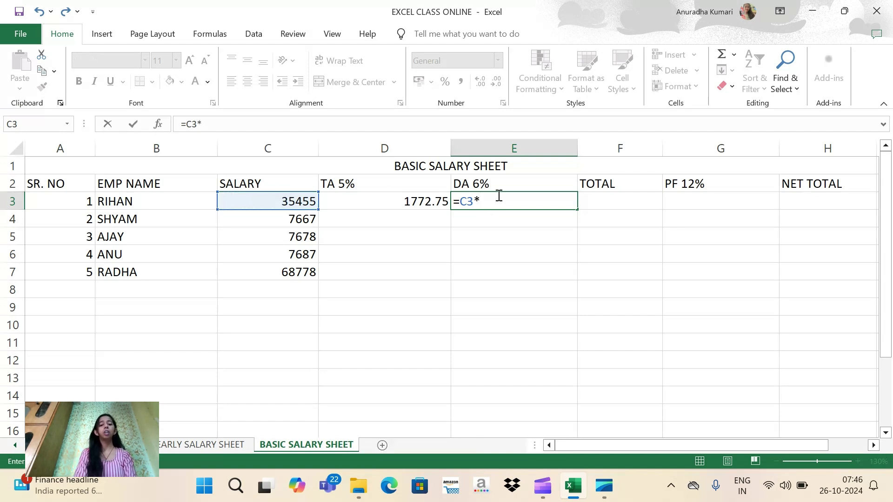
pyautogui.write('6')
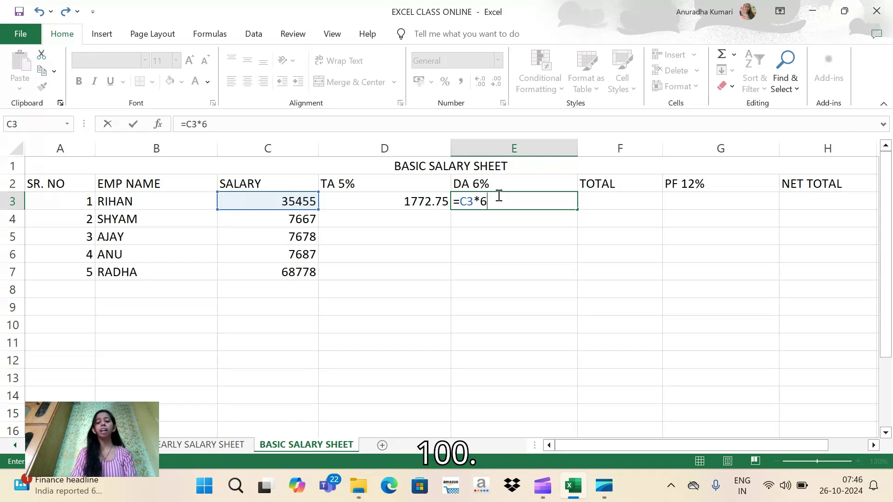
pyautogui.write('%')
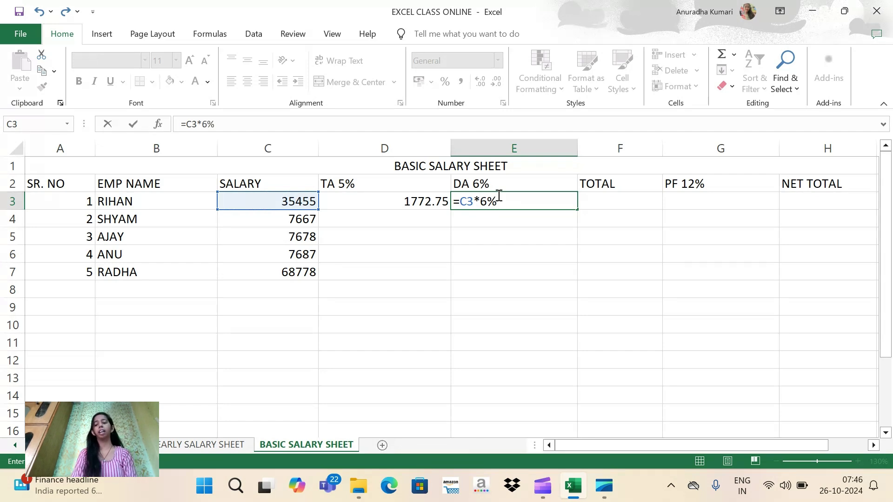
pyautogui.press('Return')
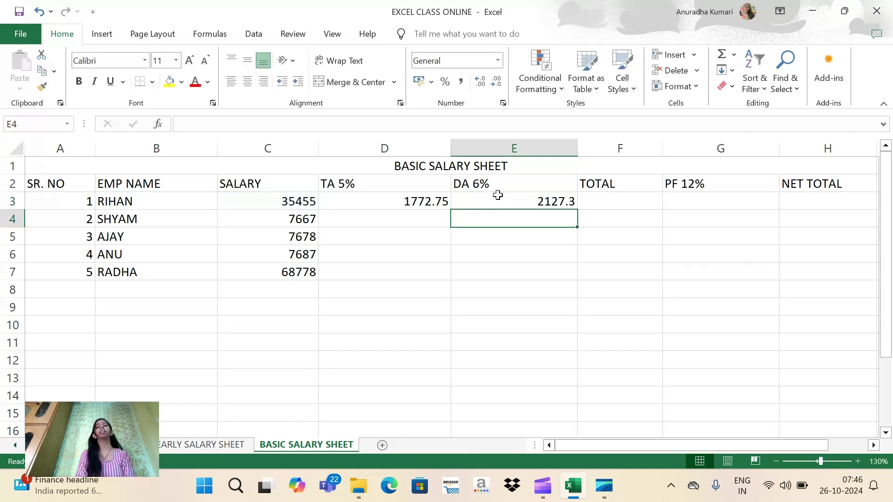
# Step: Calculate the first employee's total in F3 with the formula =C3+D3+E3
pyautogui.click(629, 202)
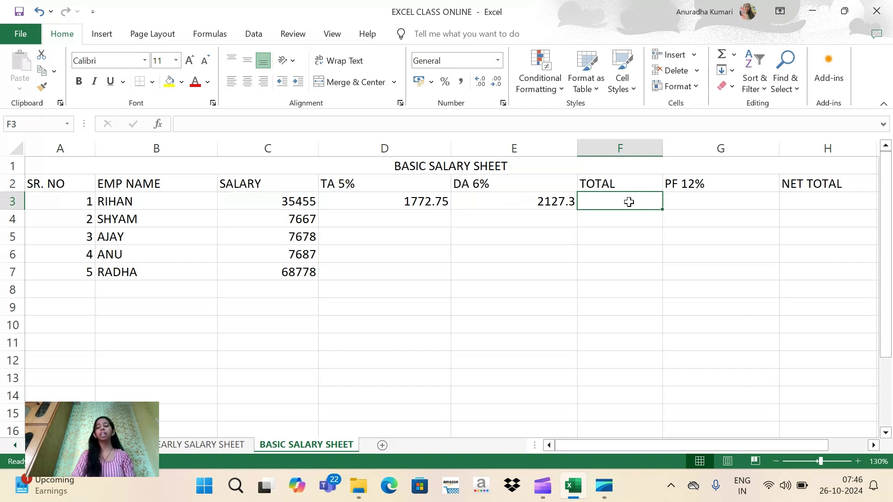
pyautogui.write('=')
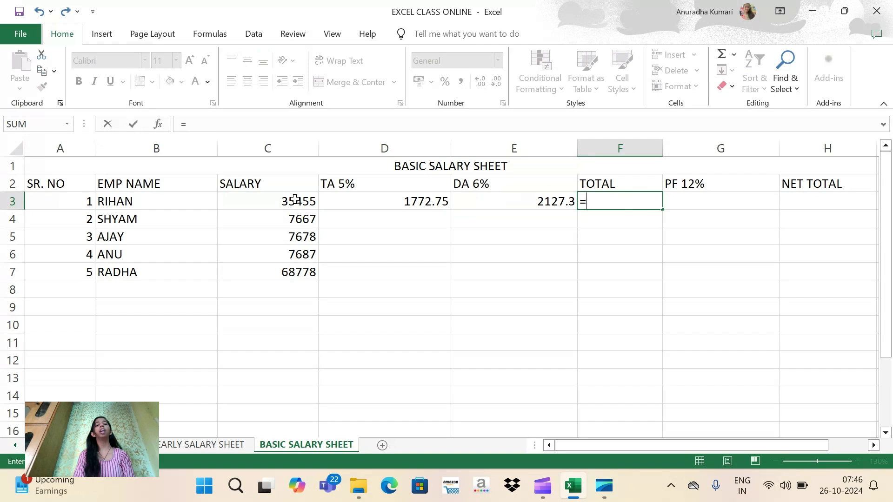
pyautogui.click(295, 200)
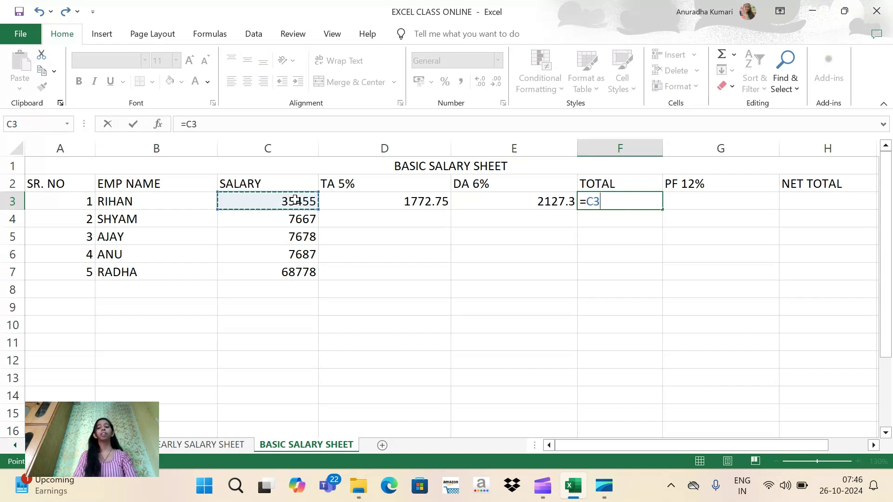
pyautogui.write('+')
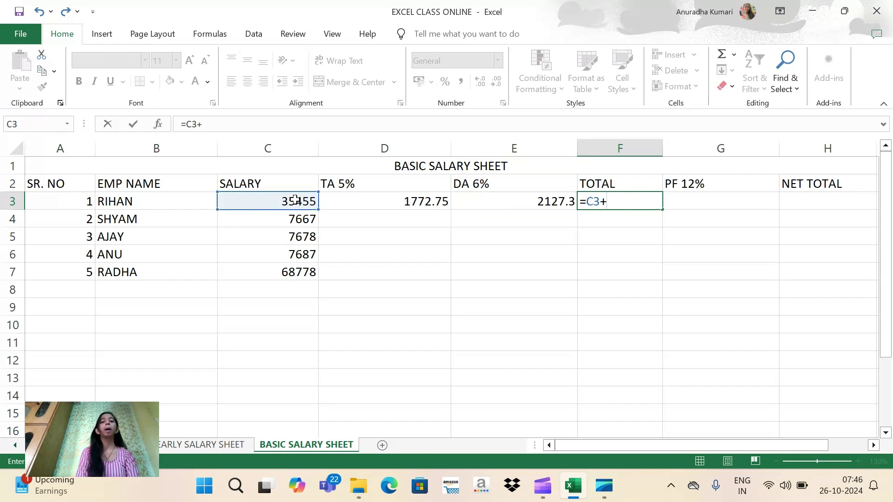
pyautogui.click(407, 205)
pyautogui.write('+')
pyautogui.click(474, 201)
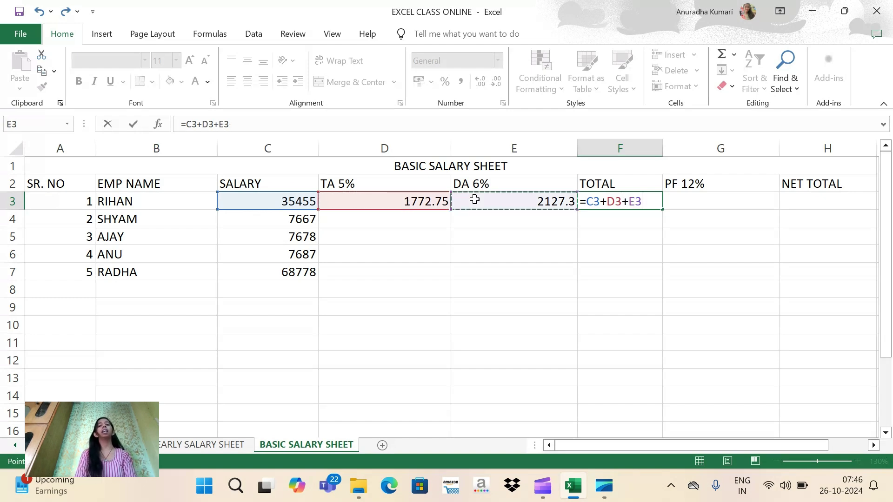
pyautogui.press('Return')
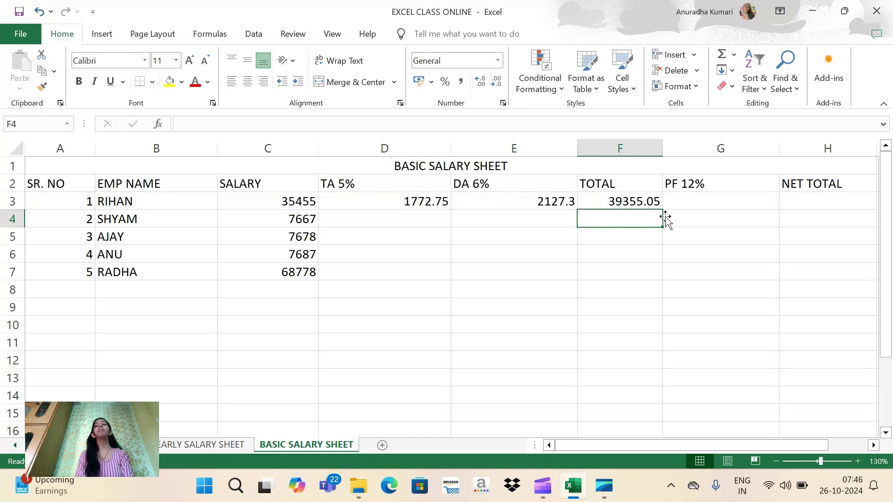
# Step: Calculate the first employee's PF in G3 with the formula =C3*12%
pyautogui.click(678, 197)
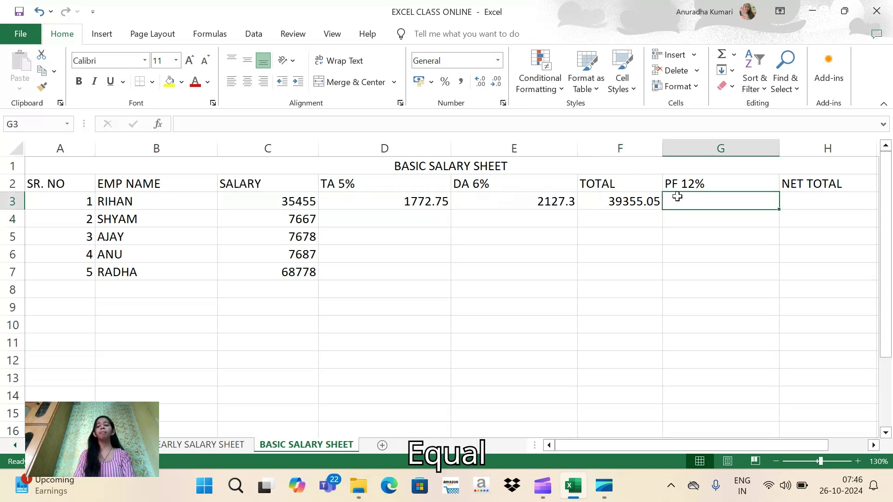
pyautogui.write('=')
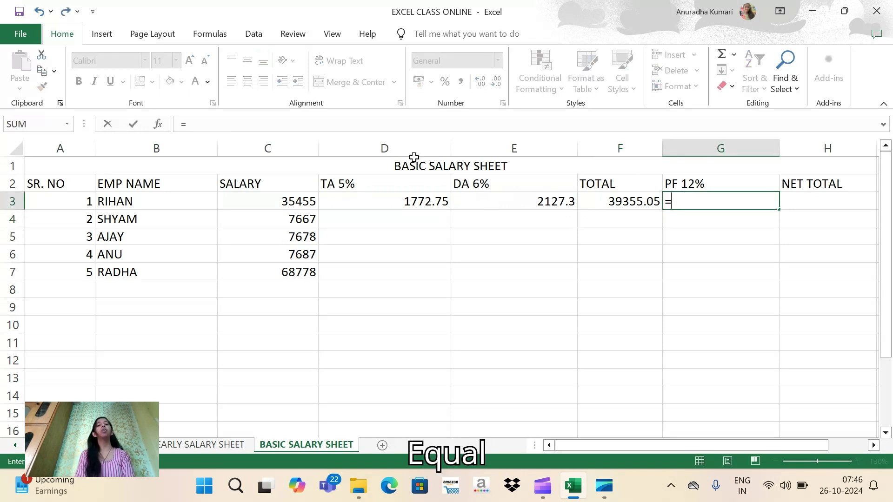
pyautogui.click(293, 202)
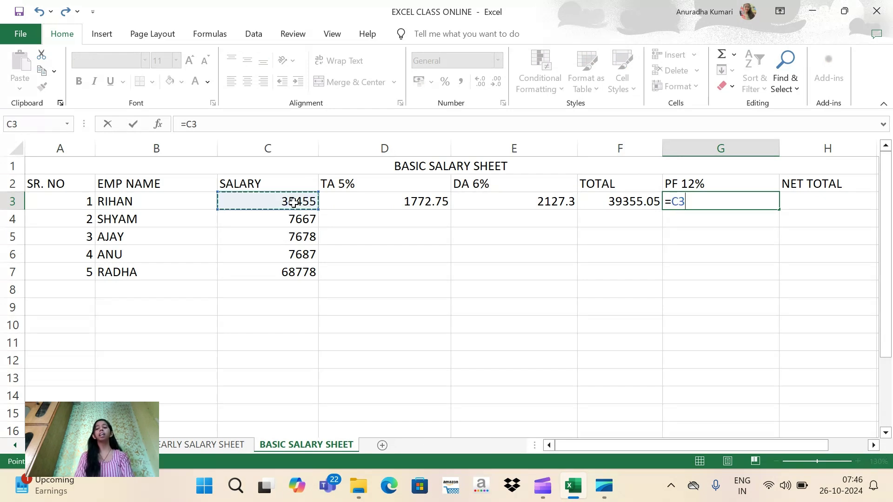
pyautogui.write('*')
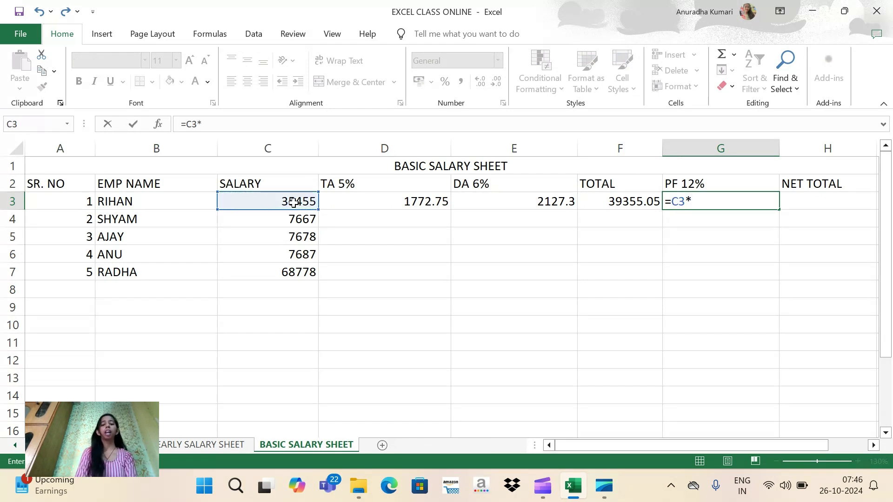
pyautogui.write('12')
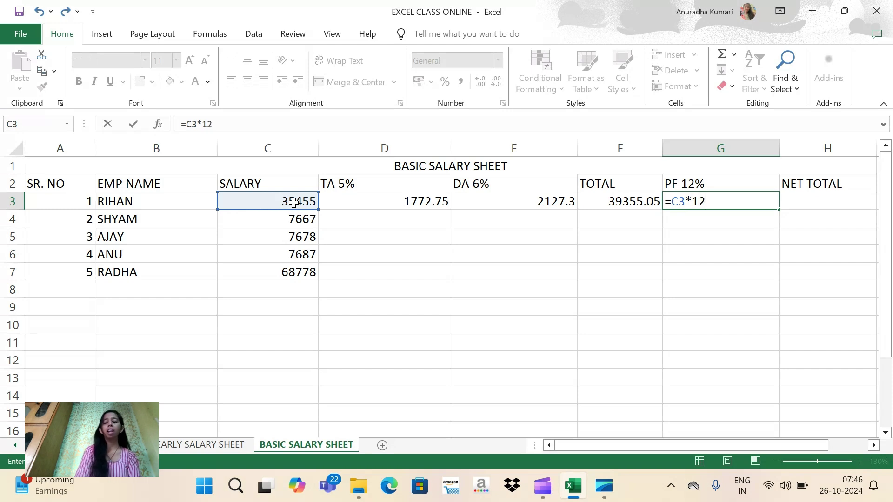
pyautogui.write('%')
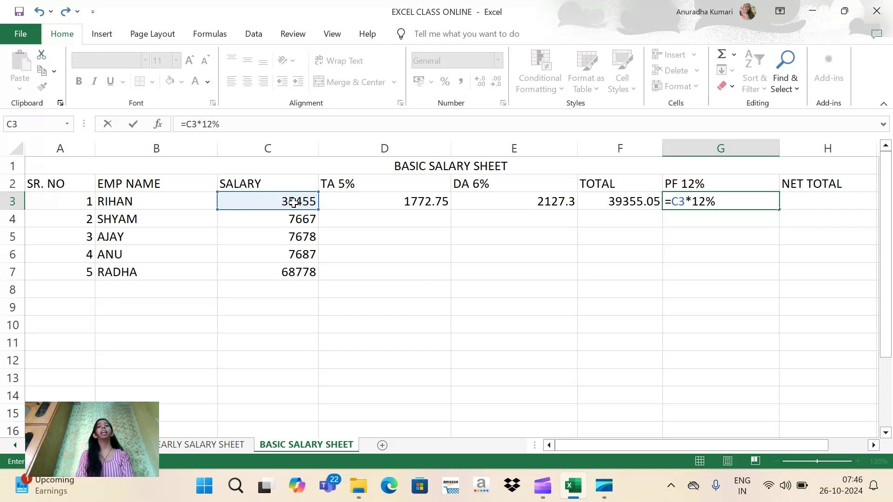
pyautogui.press('Return')
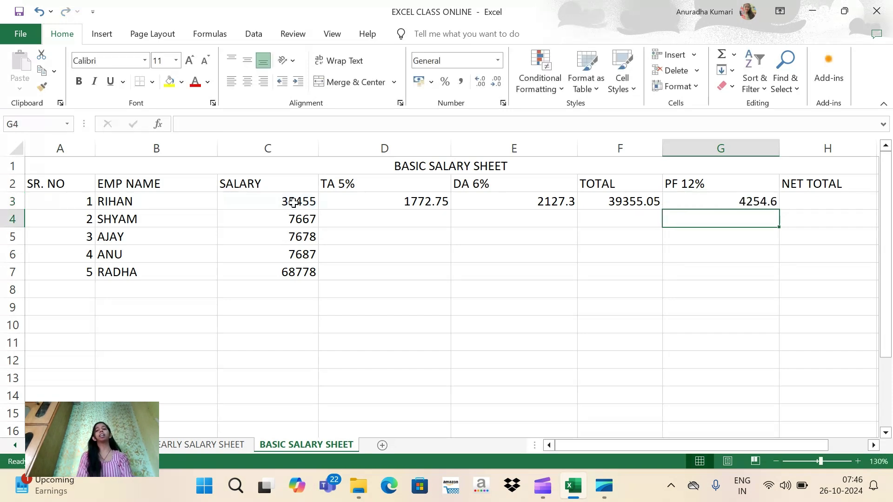
# Step: Calculate the first employee's net total in H3 by subtracting PF from the total with =F3-G3
pyautogui.click(790, 200)
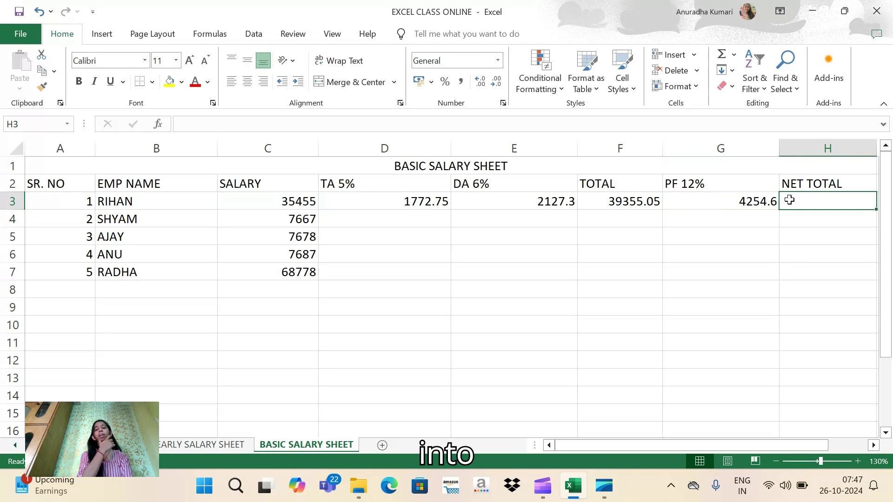
pyautogui.doubleClick(790, 200)
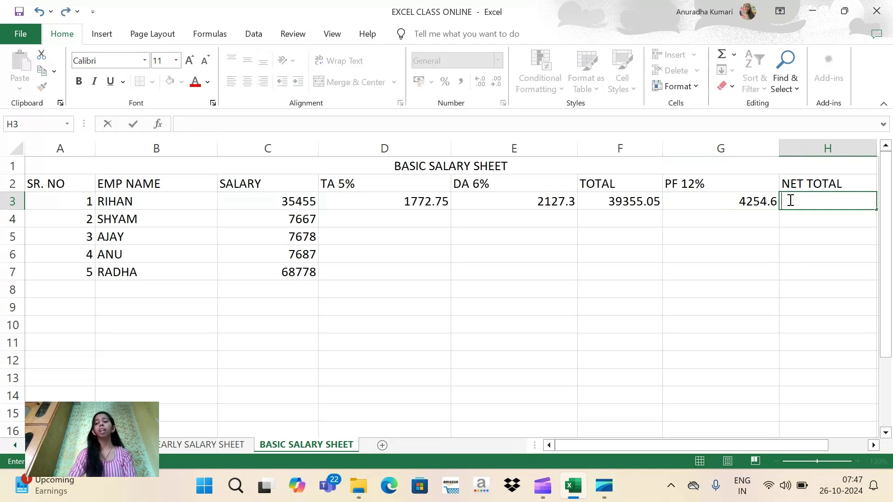
pyautogui.write('-')
pyautogui.press('BackSpace')
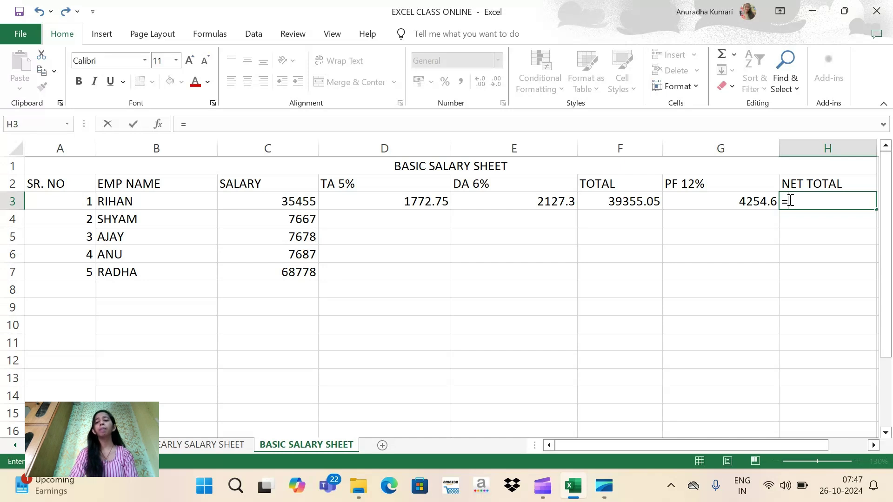
pyautogui.write('=')
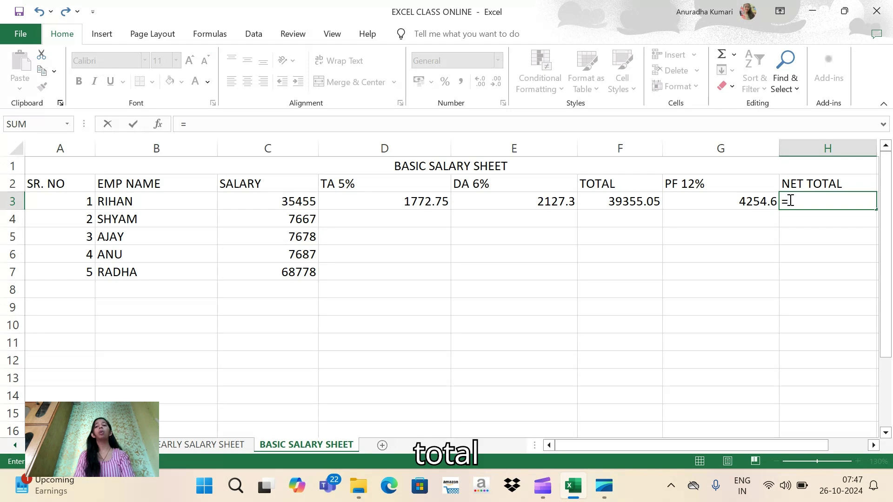
pyautogui.click(616, 205)
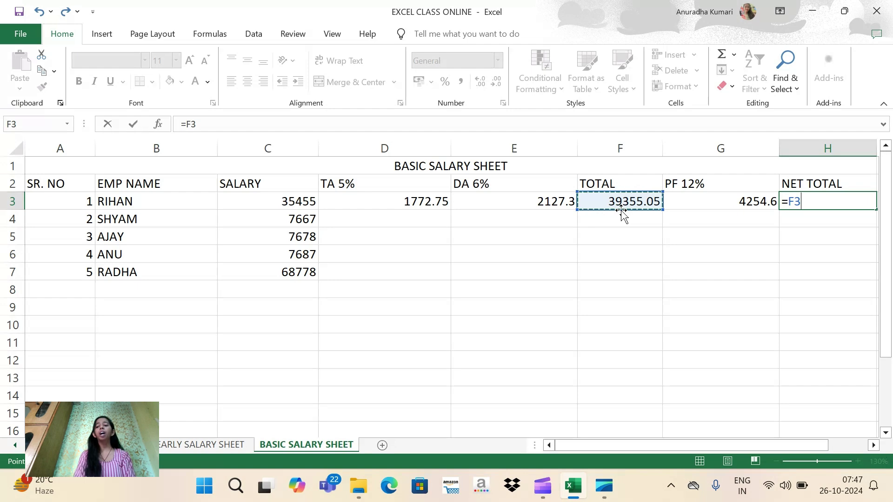
pyautogui.write('-')
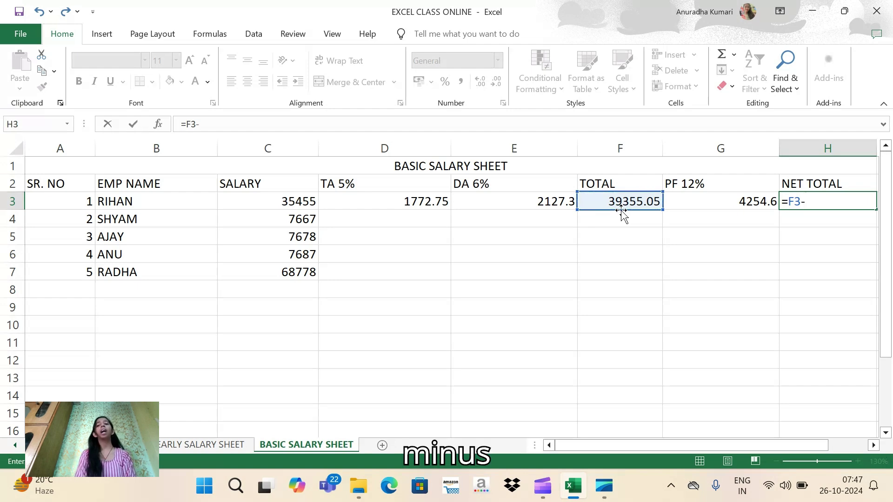
pyautogui.click(712, 203)
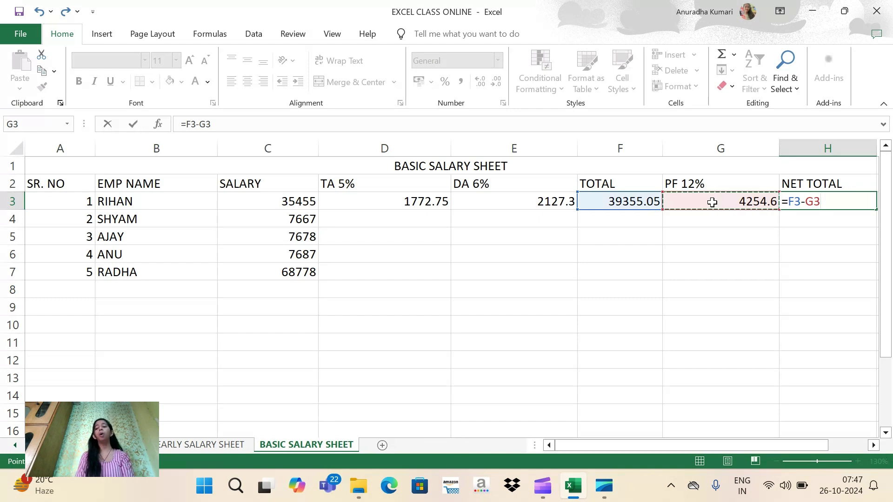
pyautogui.press('Return')
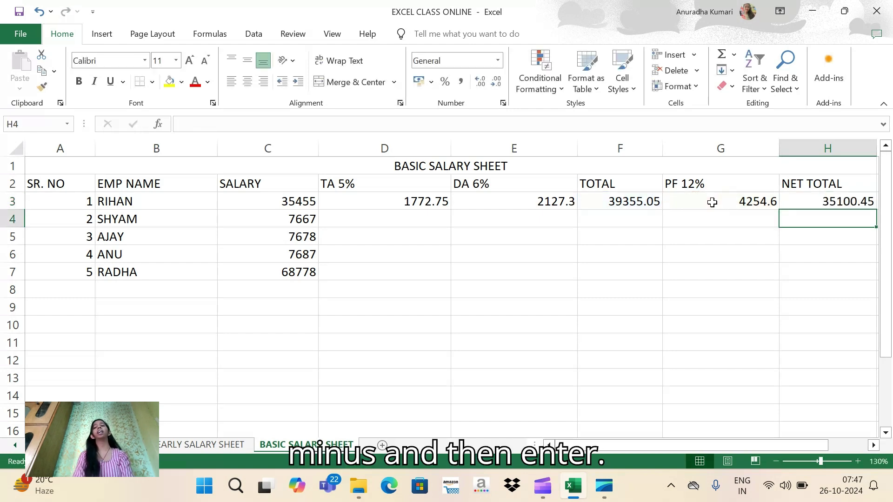
# Step: Fill the TA and DA formulas from D3 and E3 down through row 7 for the remaining employees
pyautogui.click(419, 216)
pyautogui.click(428, 200)
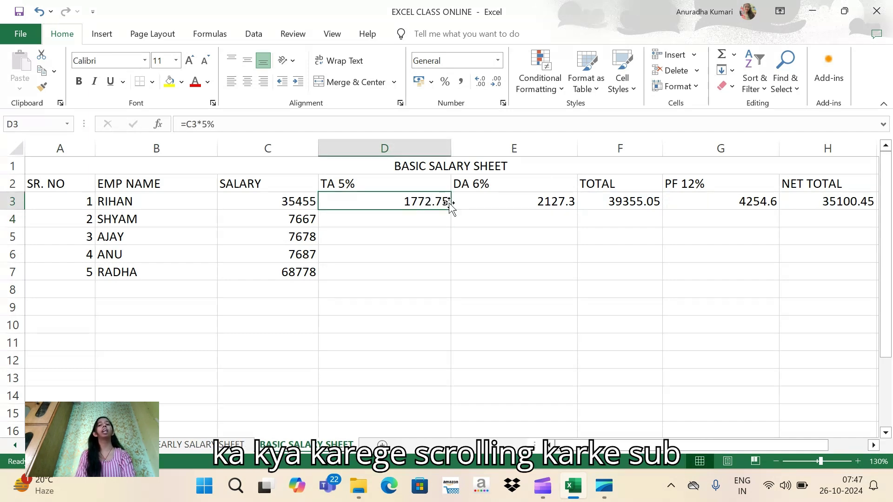
pyautogui.moveTo(450, 210); pyautogui.dragTo(445, 278)
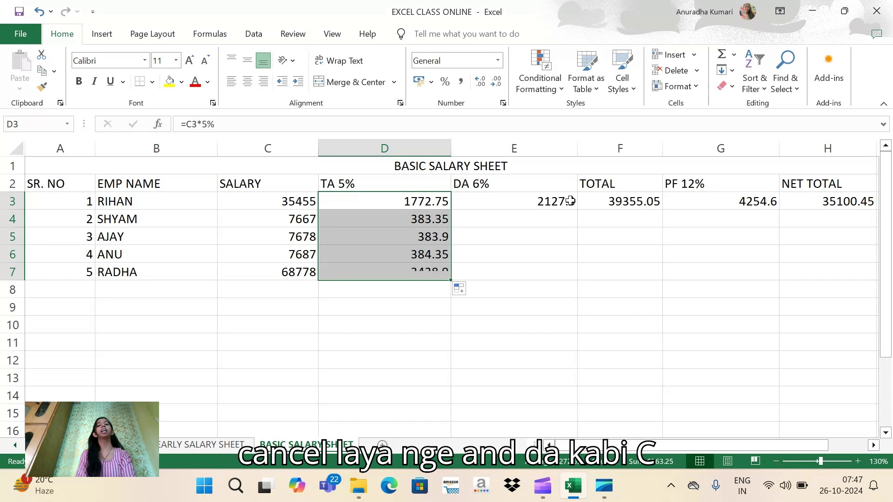
pyautogui.click(521, 202)
pyautogui.moveTo(577, 212); pyautogui.dragTo(566, 279)
# Step: Fill the total, PF and net total formulas from F3, G3 and H3 down through row 7
pyautogui.click(655, 202)
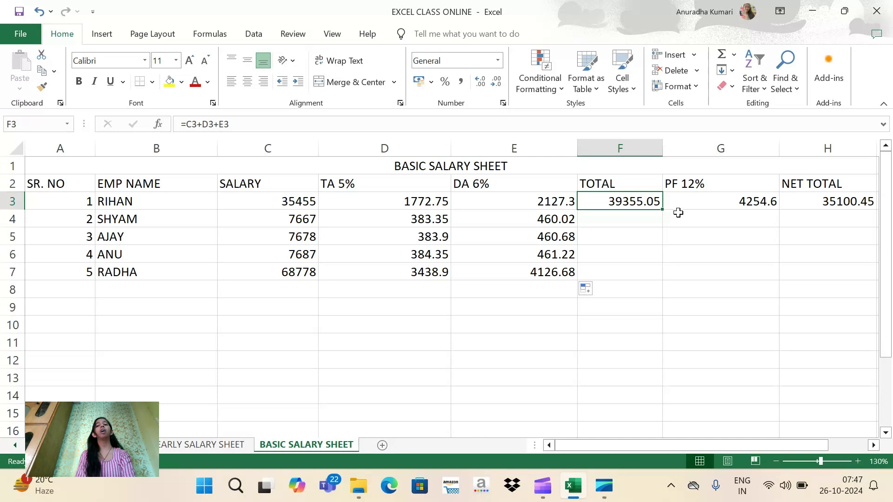
pyautogui.moveTo(664, 211); pyautogui.dragTo(651, 273)
pyautogui.click(720, 198)
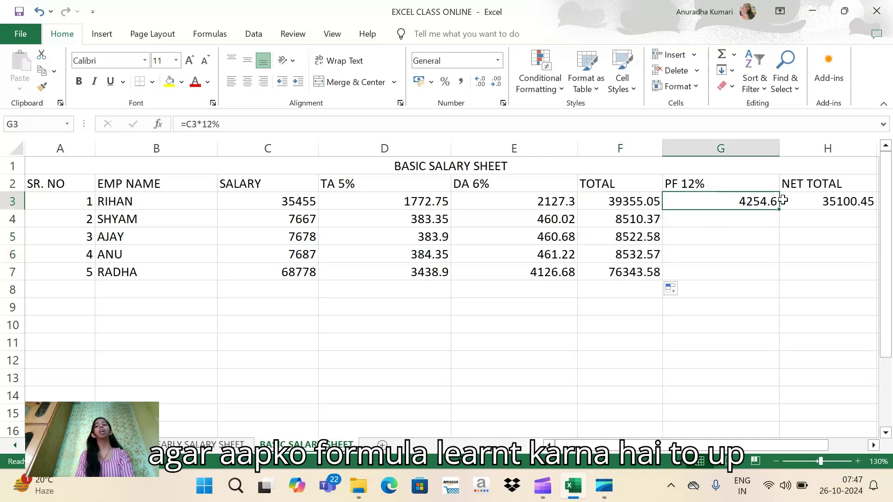
pyautogui.moveTo(778, 212); pyautogui.dragTo(770, 275)
pyautogui.click(836, 197)
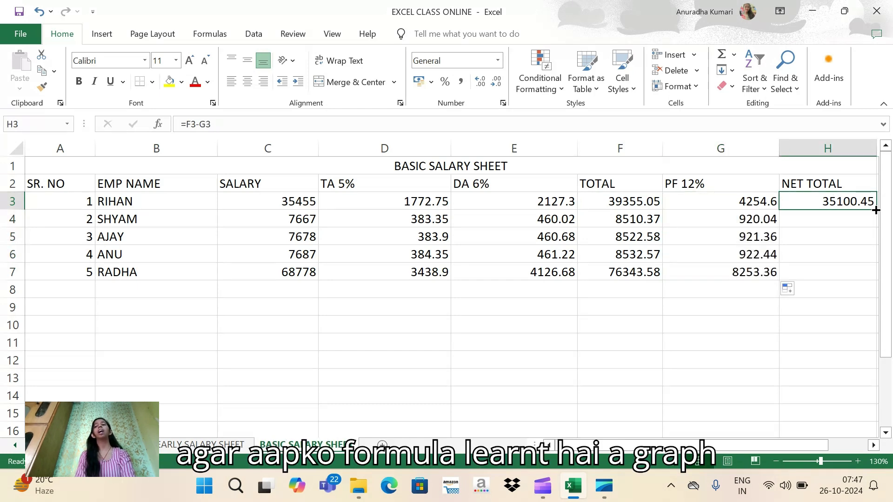
pyautogui.moveTo(876, 211); pyautogui.dragTo(869, 274)
pyautogui.click(586, 340)
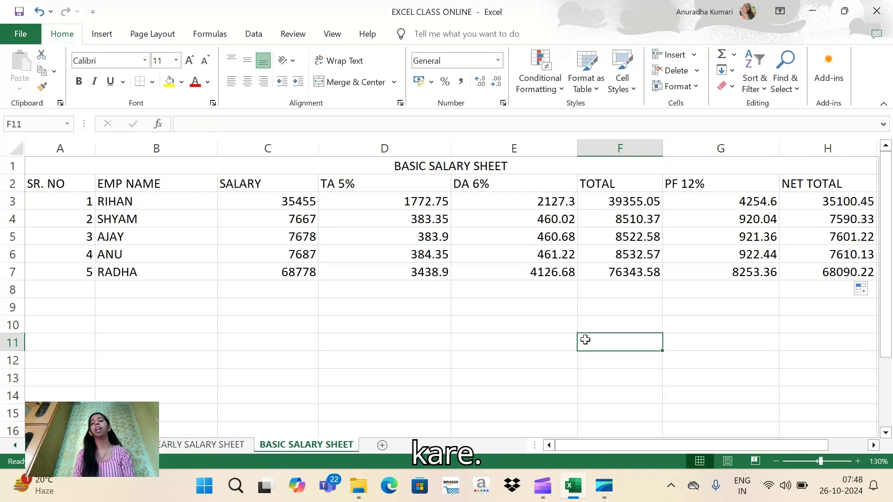
# Step: Center the headers and all employee data in A2:H7 horizontally
pyautogui.moveTo(57, 183); pyautogui.dragTo(798, 265)
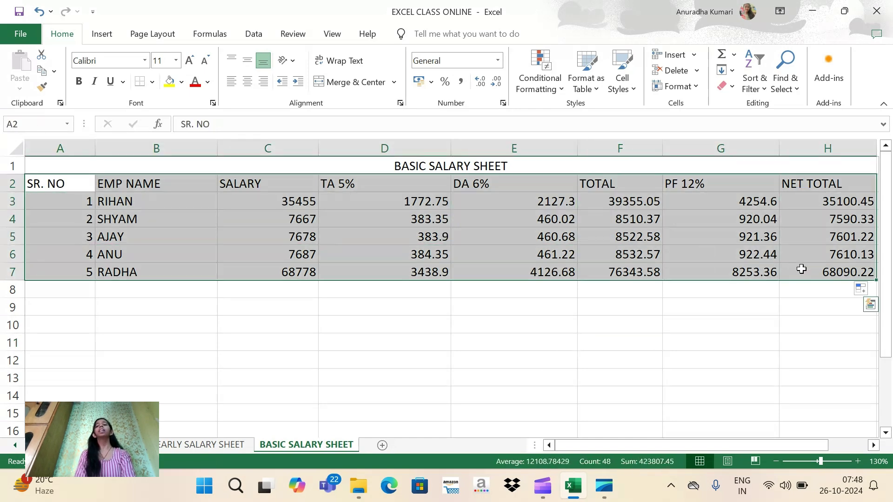
pyautogui.click(248, 81)
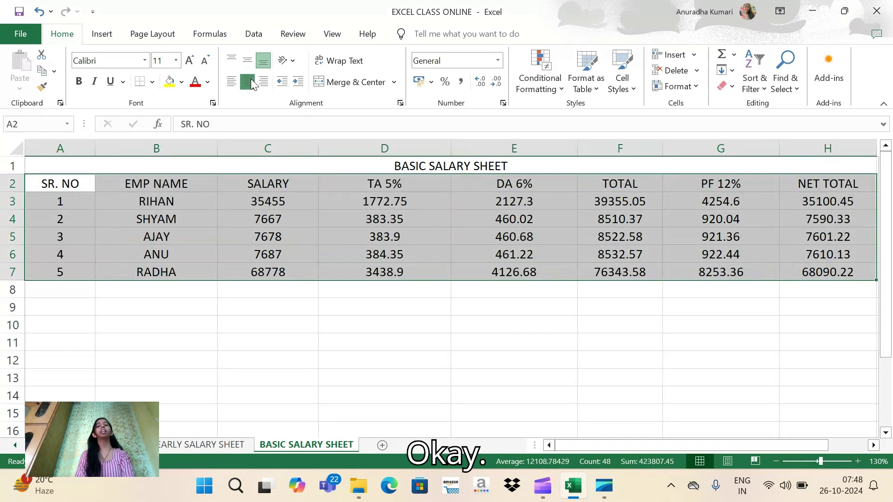
pyautogui.click(293, 346)
# Step: Apply the Good cell style to the merged BASIC SALARY SHEET title in row 1
pyautogui.click(363, 168)
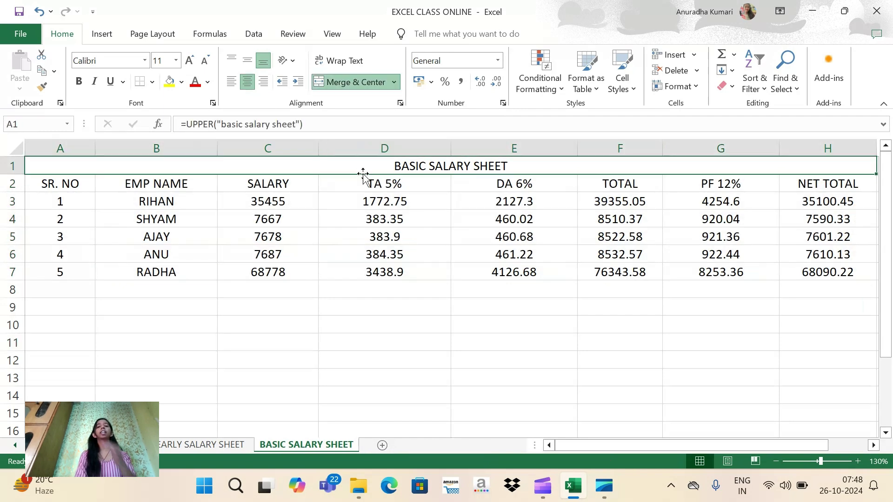
pyautogui.click(629, 88)
pyautogui.click(626, 122)
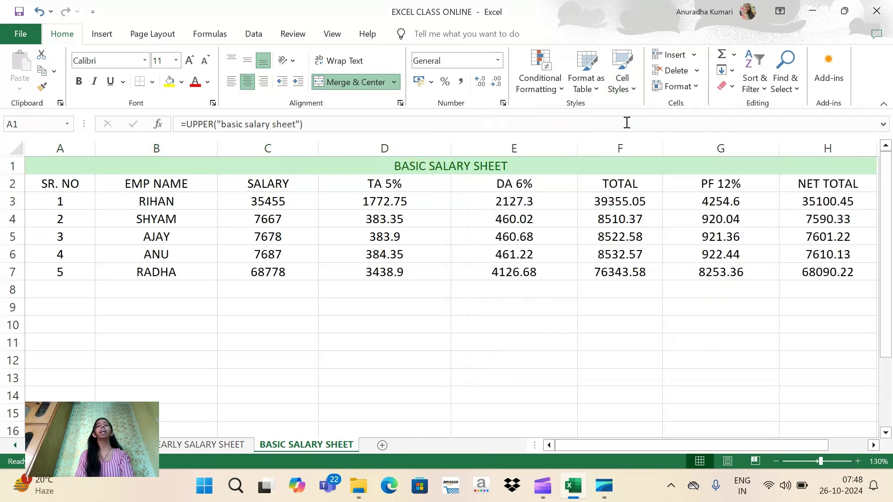
# Step: Apply the Accent1 cell style to the header row A2:H2
pyautogui.moveTo(67, 184); pyautogui.dragTo(807, 183)
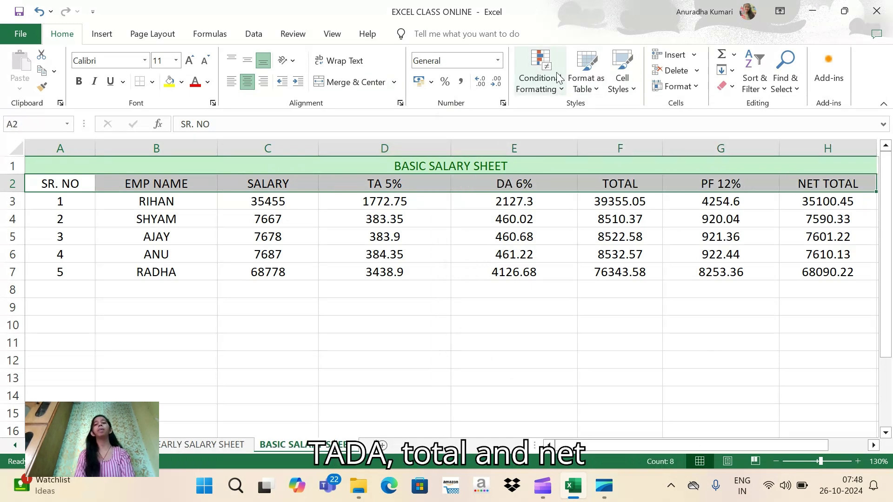
pyautogui.click(630, 82)
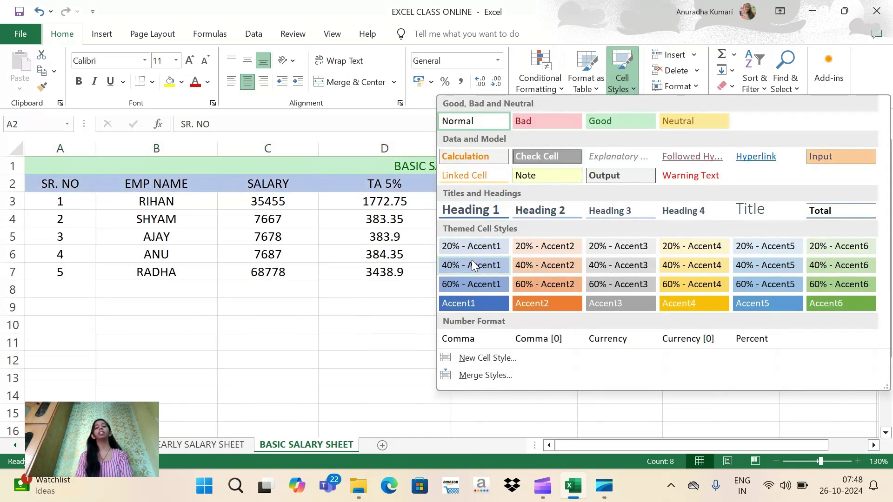
pyautogui.click(476, 305)
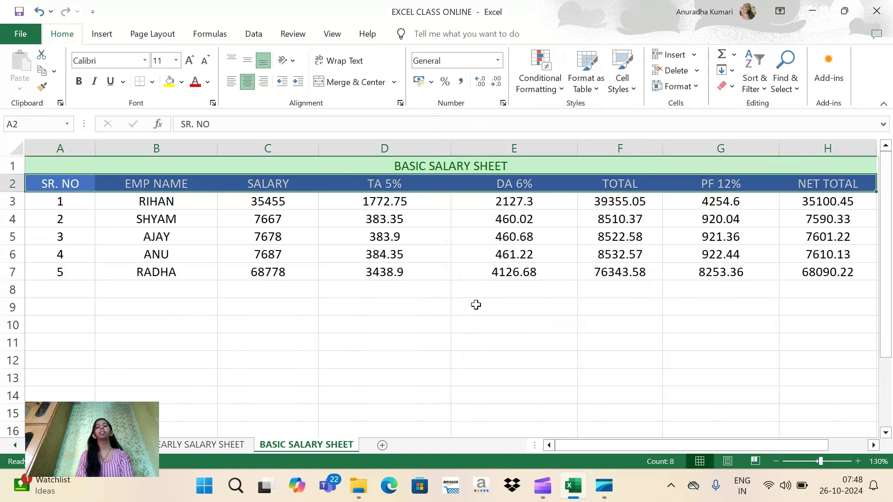
pyautogui.click(53, 203)
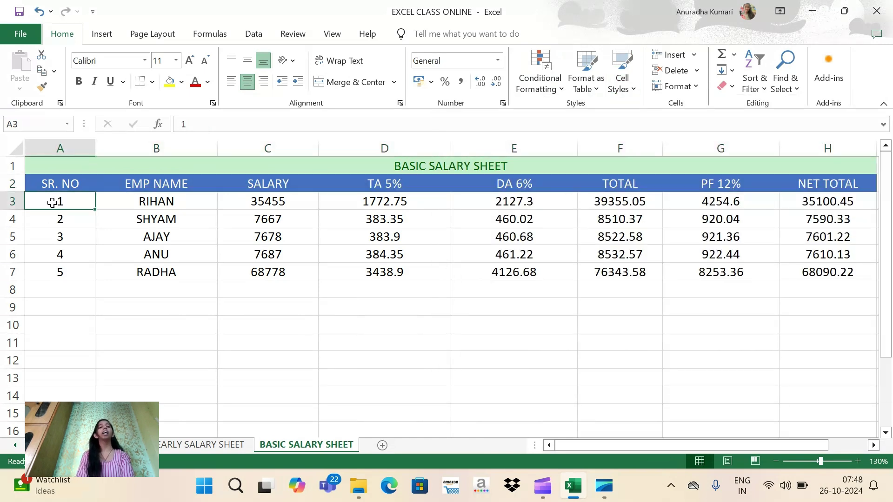
# Step: Apply the 20% - Accent4 cell style to the serial numbers, employee names and salaries in A3:C7
pyautogui.moveTo(73, 204); pyautogui.dragTo(251, 270)
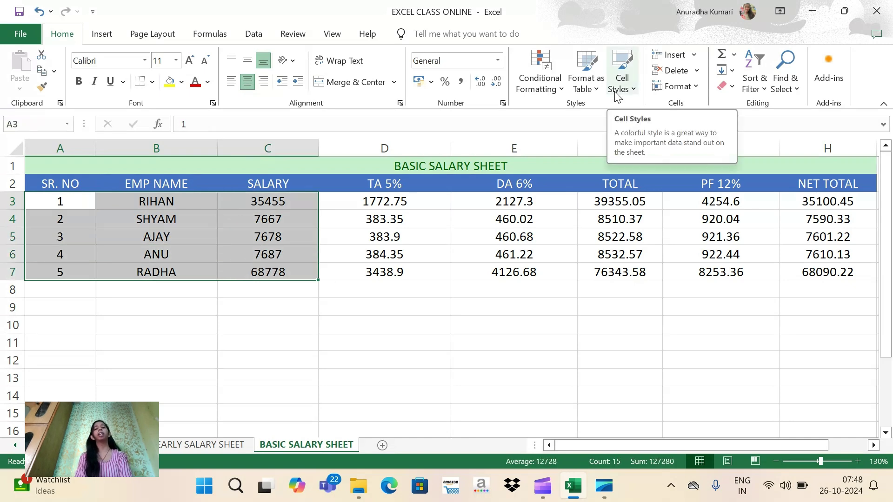
pyautogui.click(631, 84)
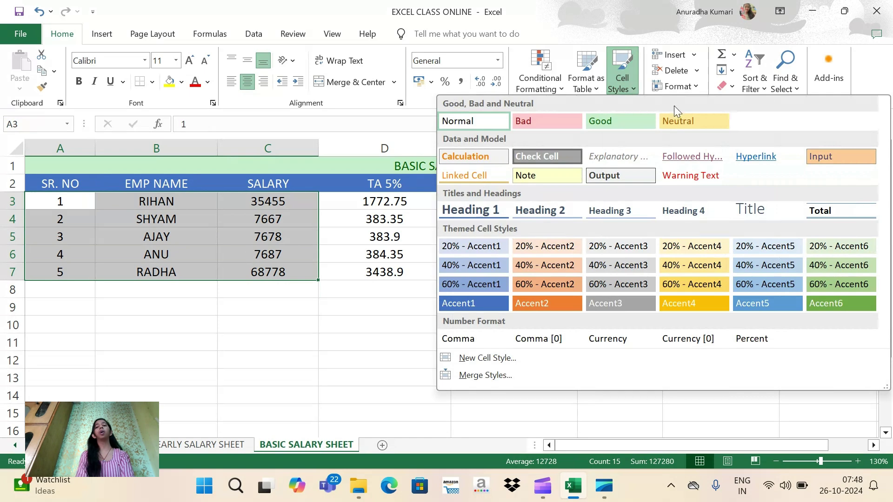
pyautogui.click(694, 251)
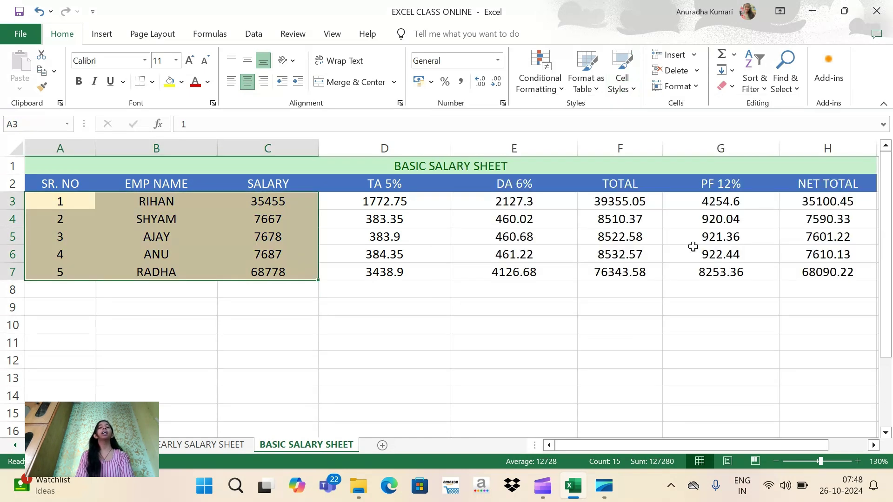
# Step: Apply the 20% - Accent6 cell style to the TA values D3:D7 and 20% - Accent2 to the DA values E3:E7
pyautogui.moveTo(365, 202); pyautogui.dragTo(368, 265)
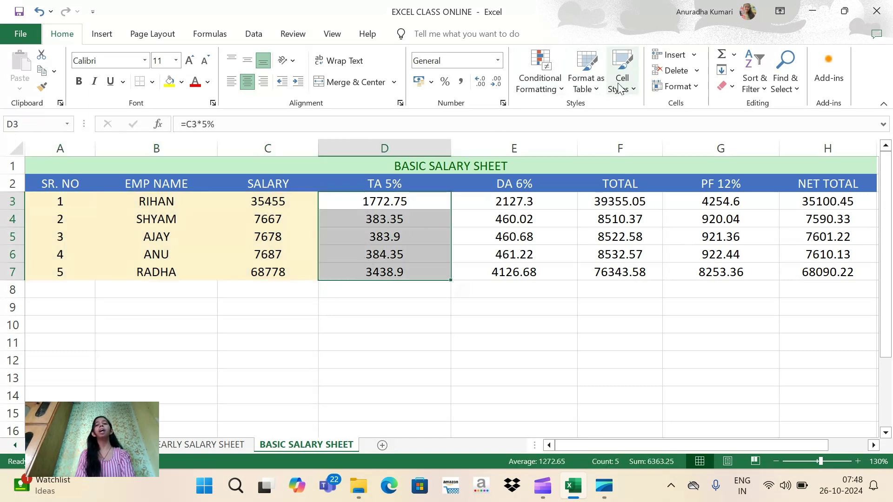
pyautogui.click(620, 83)
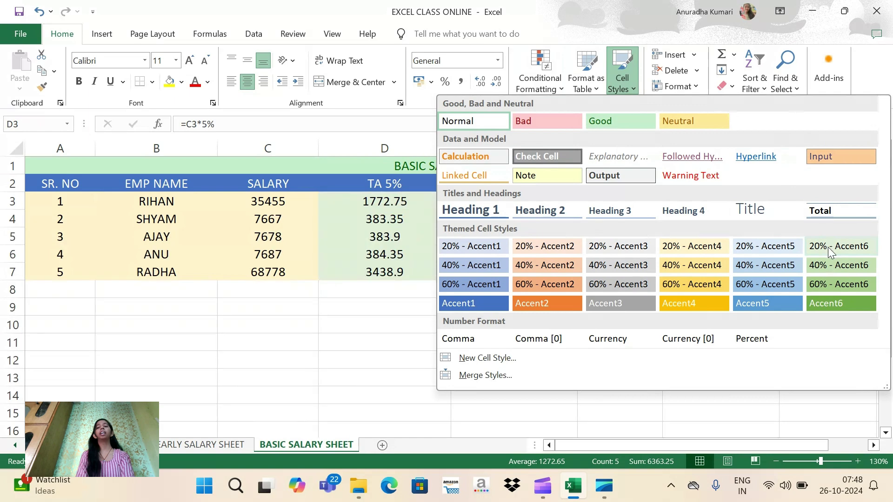
pyautogui.click(828, 247)
pyautogui.moveTo(498, 202); pyautogui.dragTo(503, 267)
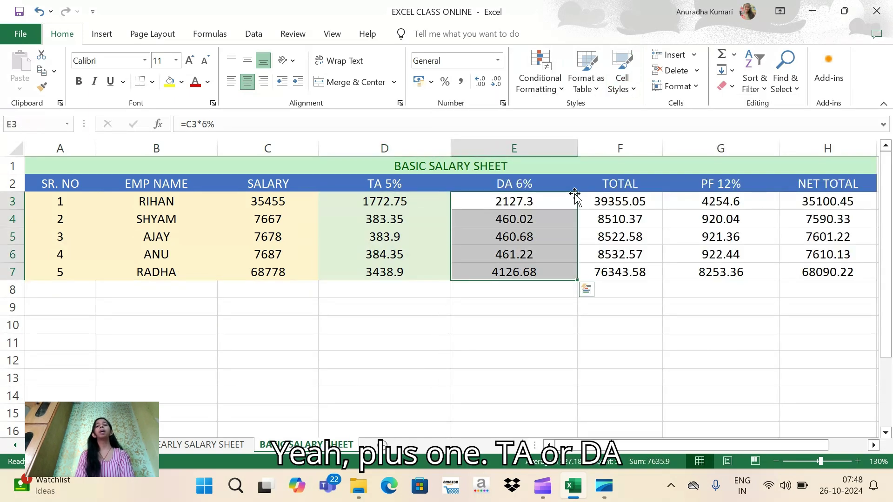
pyautogui.click(622, 88)
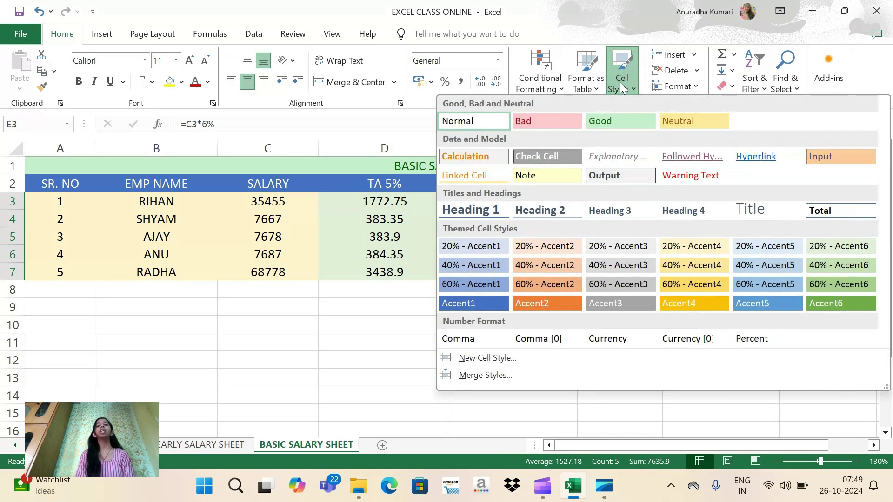
pyautogui.click(535, 248)
# Step: Apply the 60% - Accent6 cell style to the TOTAL values in F3:F7
pyautogui.click(604, 196)
pyautogui.moveTo(604, 196); pyautogui.dragTo(613, 268)
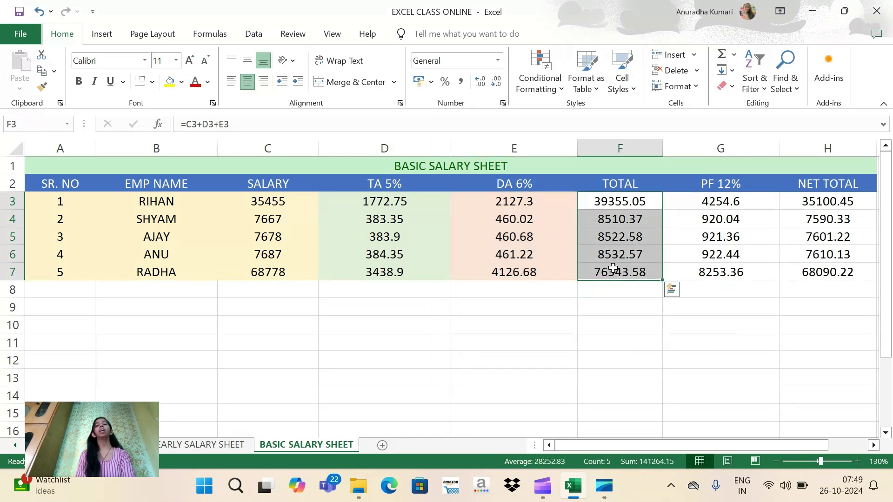
pyautogui.click(622, 76)
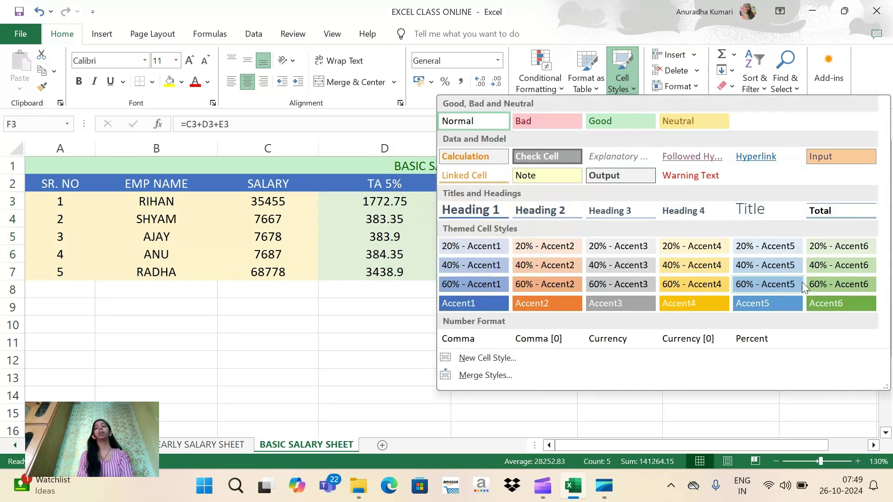
pyautogui.click(817, 284)
# Step: Apply the 60% - Accent2 cell style to the PF values G3:G7 and 60% - Accent6 to the net totals H3:H7
pyautogui.moveTo(724, 196); pyautogui.dragTo(733, 270)
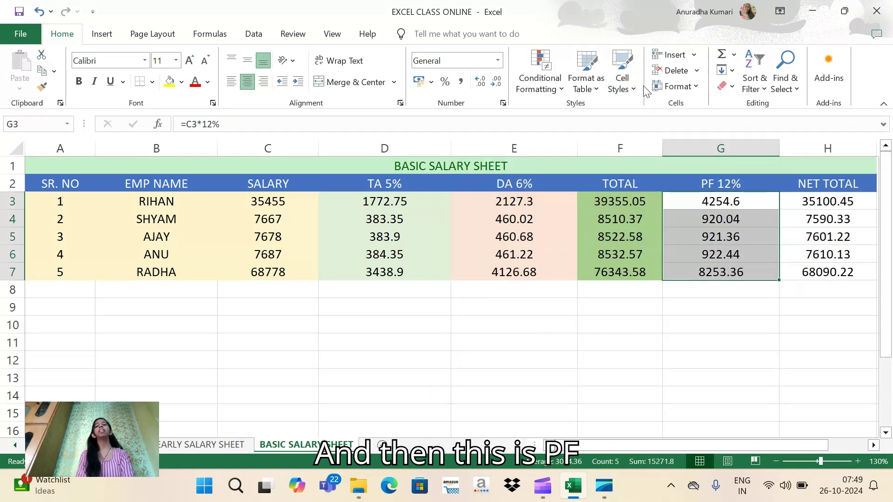
pyautogui.click(622, 85)
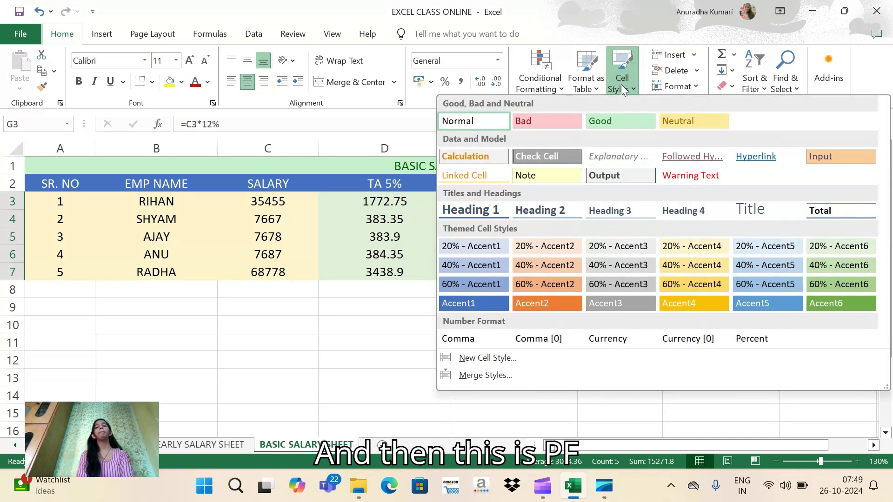
pyautogui.click(546, 283)
pyautogui.moveTo(830, 199); pyautogui.dragTo(835, 263)
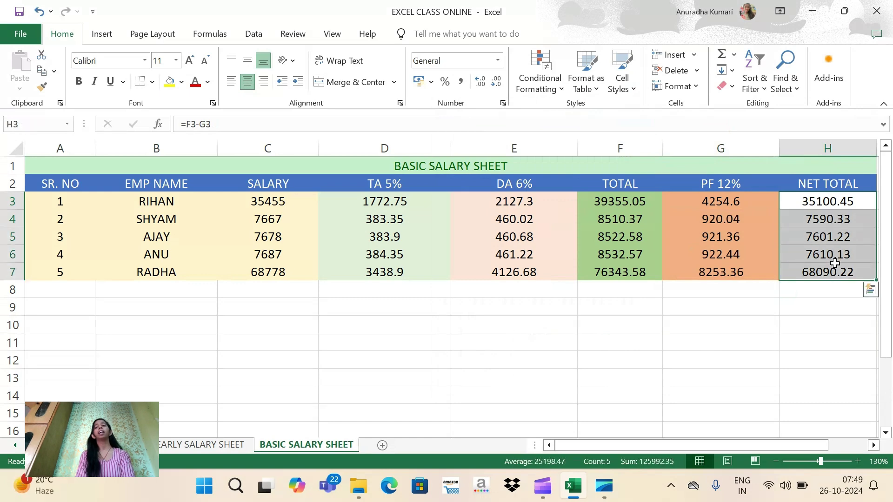
pyautogui.click(618, 86)
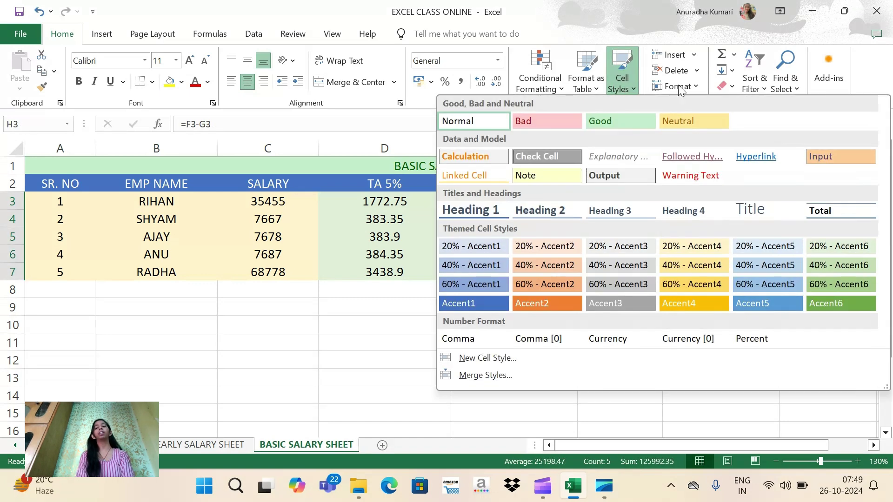
pyautogui.click(823, 276)
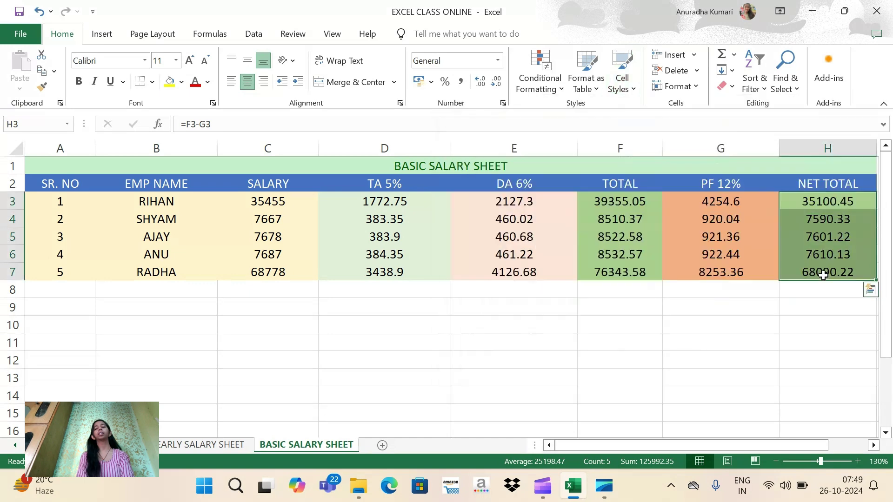
# Step: Apply the 20% - Accent6 cell style to the single TOTAL cell F5
pyautogui.click(615, 232)
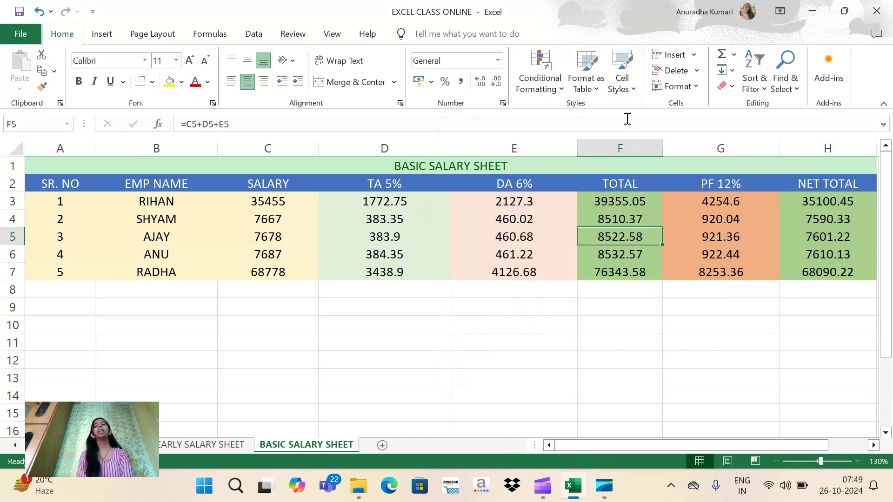
pyautogui.click(626, 85)
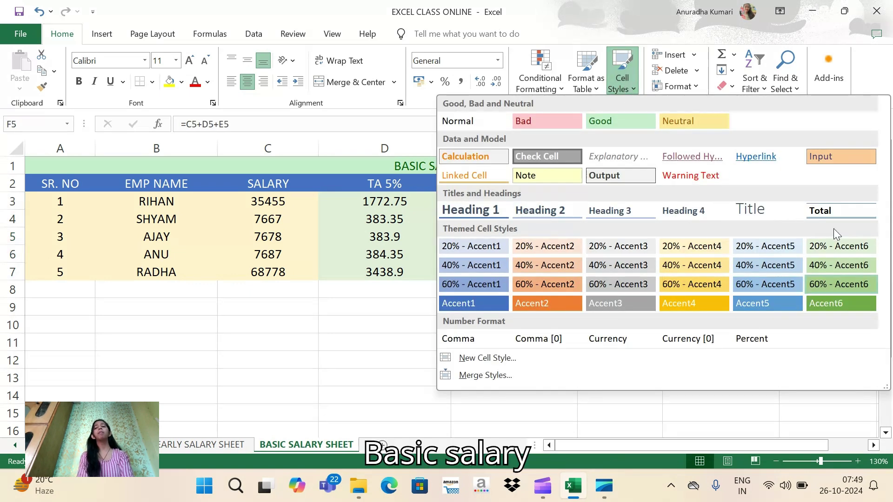
pyautogui.click(833, 246)
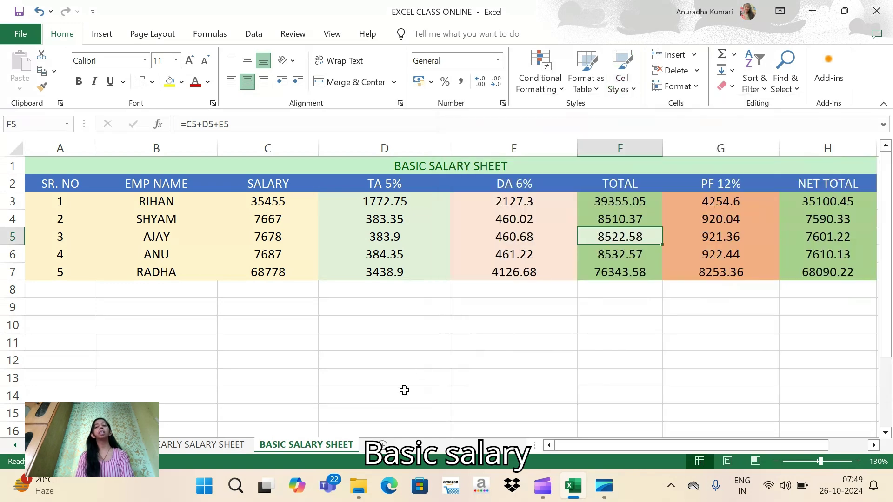
# Step: Apply the 40% - Accent6 cell style to all TOTAL values in F3:F7 and deselect the range
pyautogui.click(608, 201)
pyautogui.moveTo(607, 201); pyautogui.dragTo(604, 272)
pyautogui.click(625, 89)
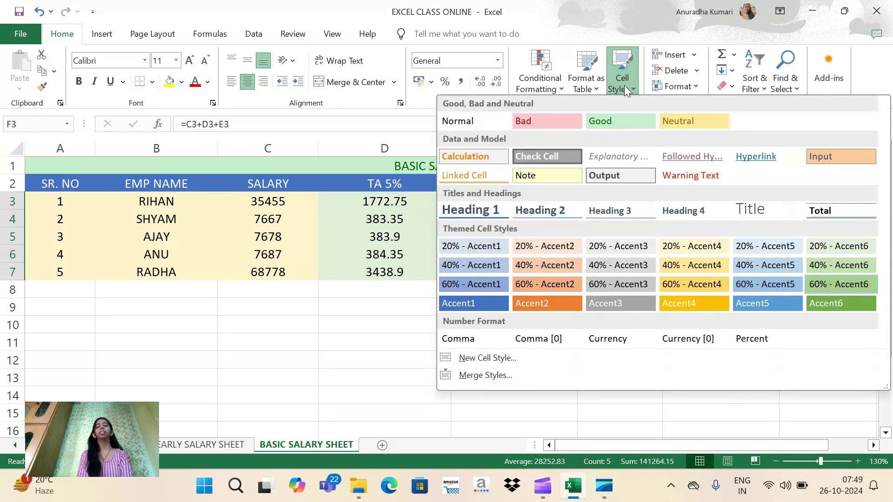
pyautogui.click(818, 265)
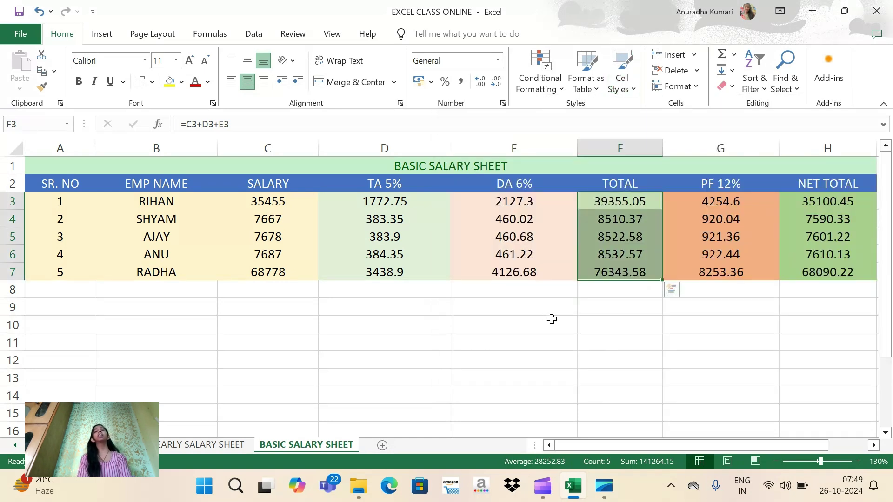
pyautogui.click(552, 319)
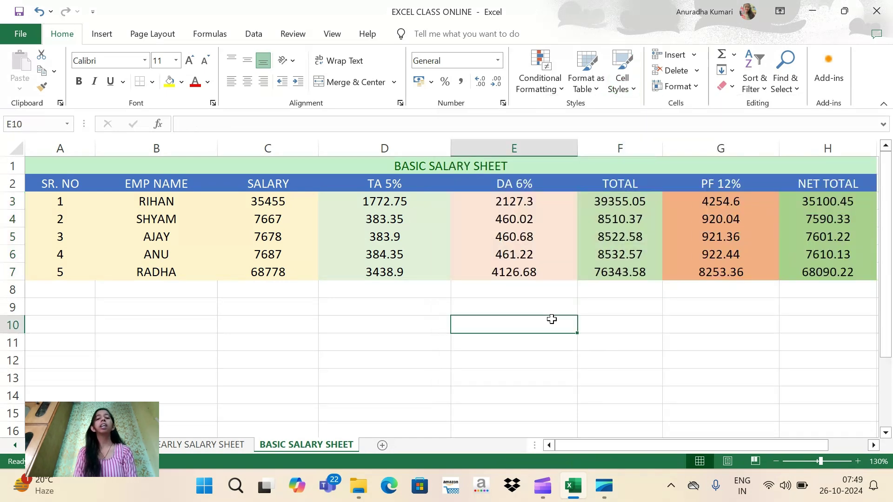